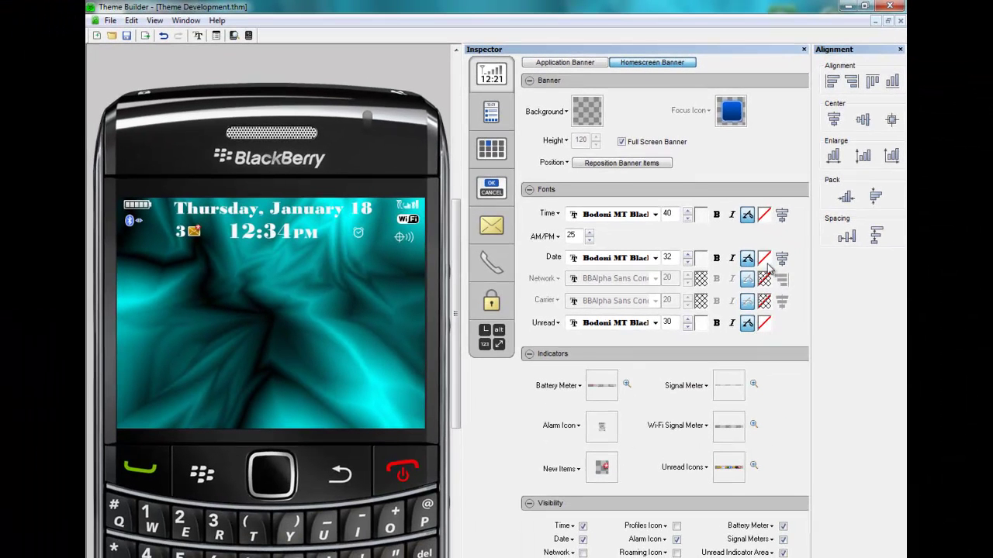
# Set the outline colour of the homescreen banner's Time font to black (RGB 0, 0, 0)
pyautogui.click(764, 216)
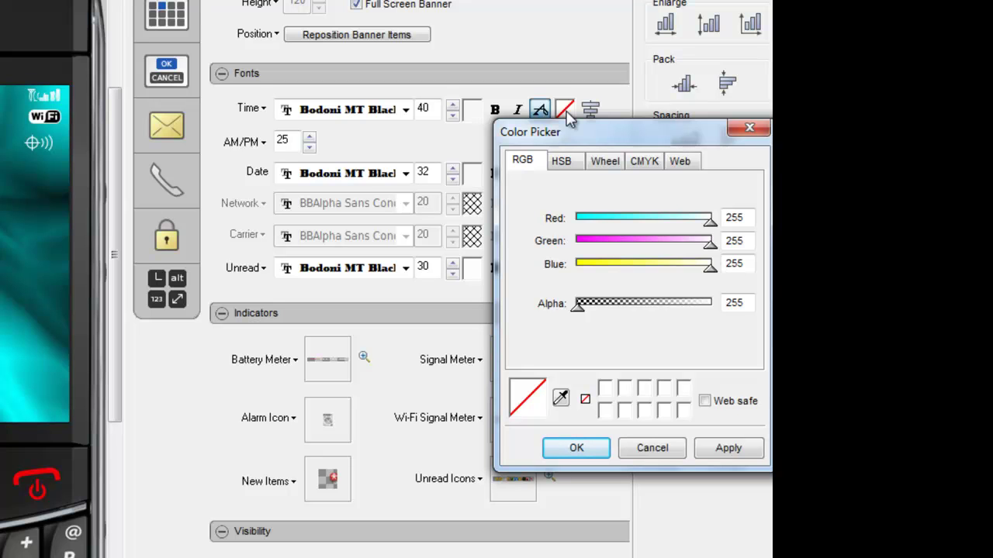
pyautogui.click(561, 399)
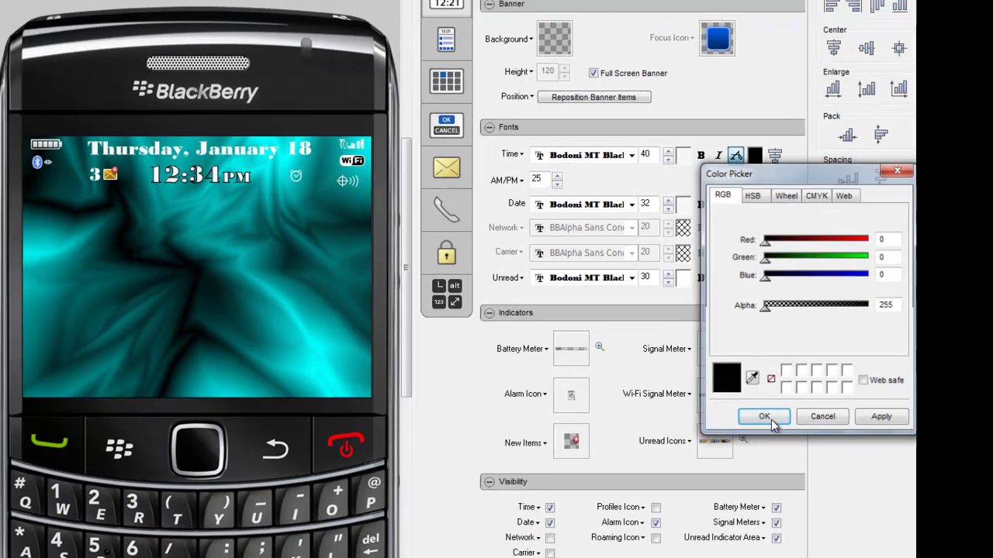
pyautogui.click(767, 418)
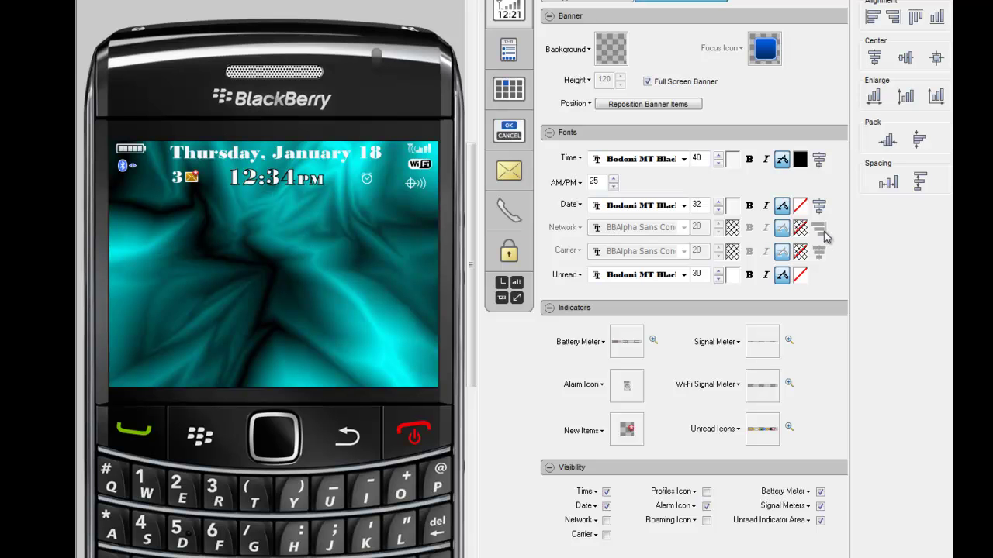
# Give the homescreen banner's Date font a black outline by sampling the Time font's outline colour
pyautogui.click(800, 206)
pyautogui.click(797, 416)
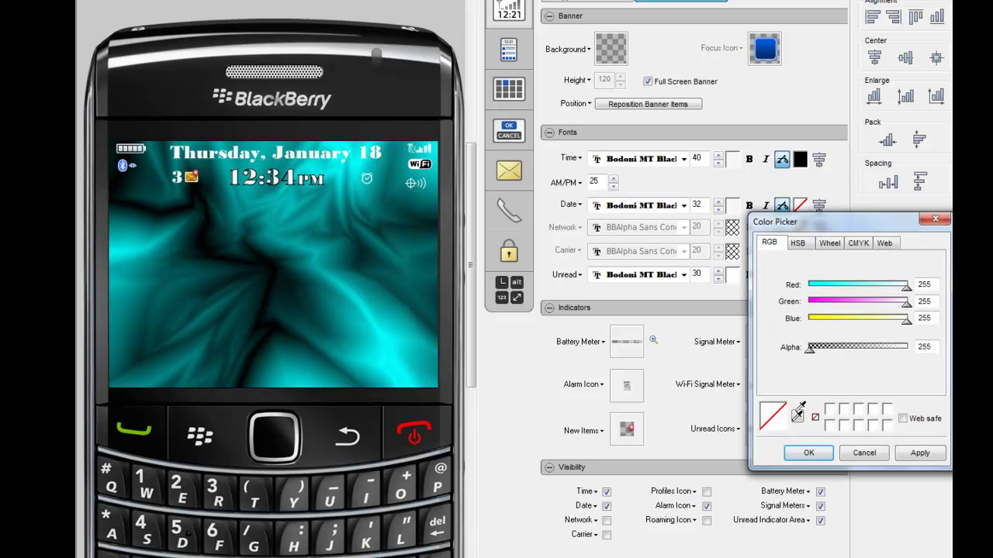
pyautogui.click(799, 160)
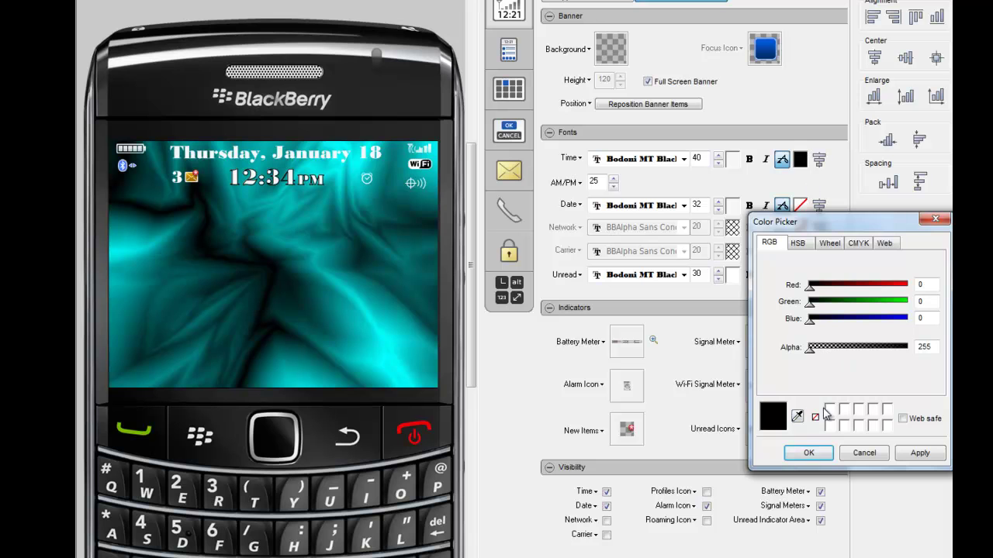
pyautogui.click(808, 452)
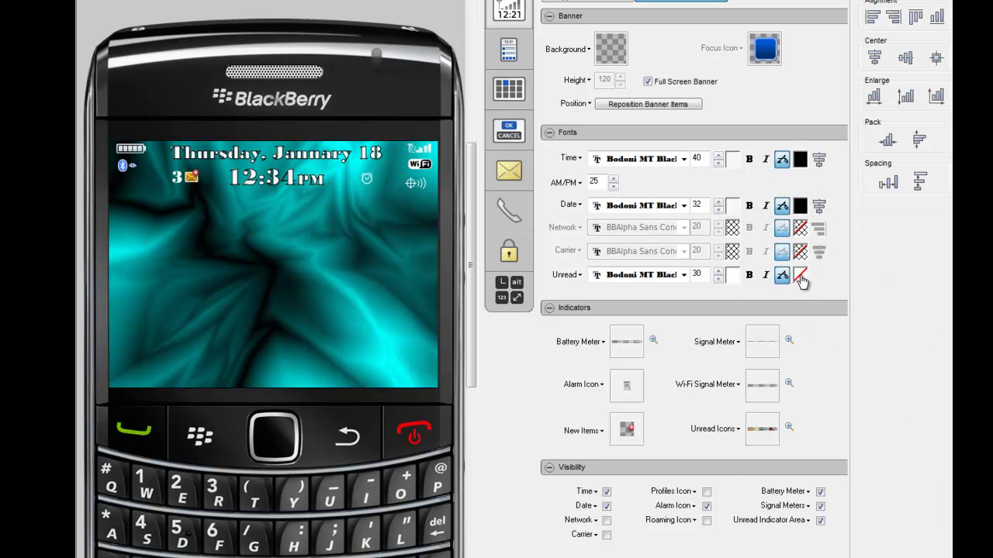
# Give the homescreen banner's Unread font a black outline by sampling the Date font's outline colour
pyautogui.click(801, 277)
pyautogui.click(799, 487)
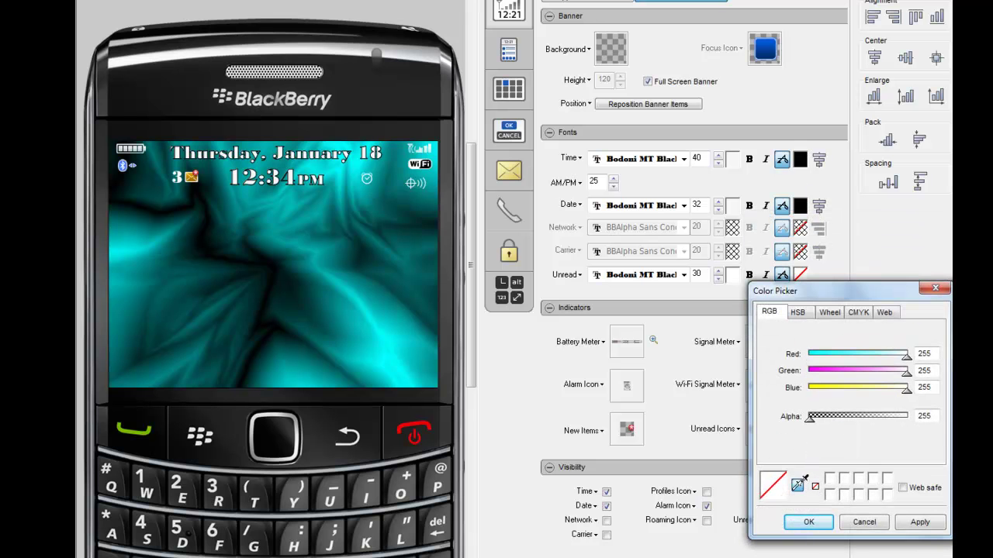
pyautogui.click(801, 209)
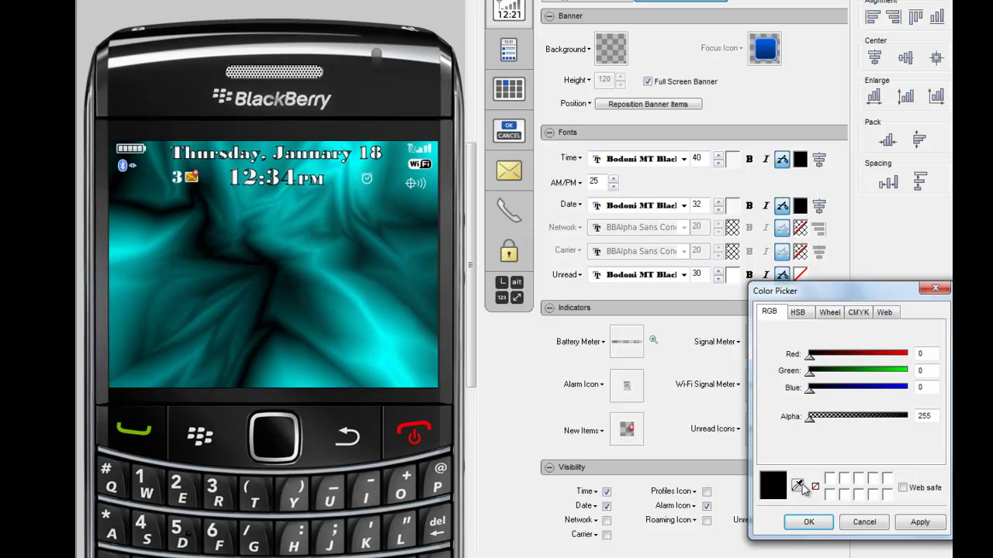
pyautogui.click(808, 522)
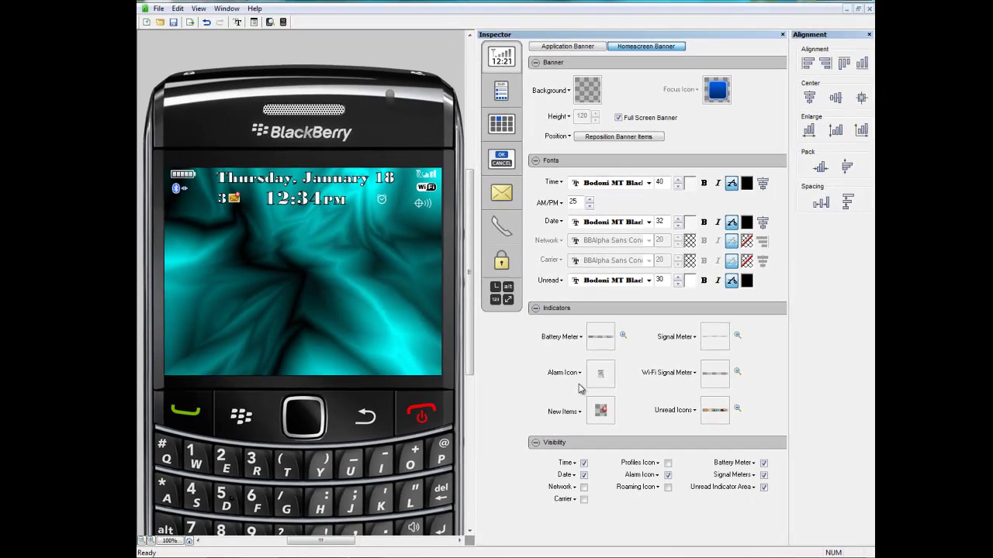
# Set the outline colour of the lock screen font to black (RGB 0, 0, 0)
pyautogui.click(505, 87)
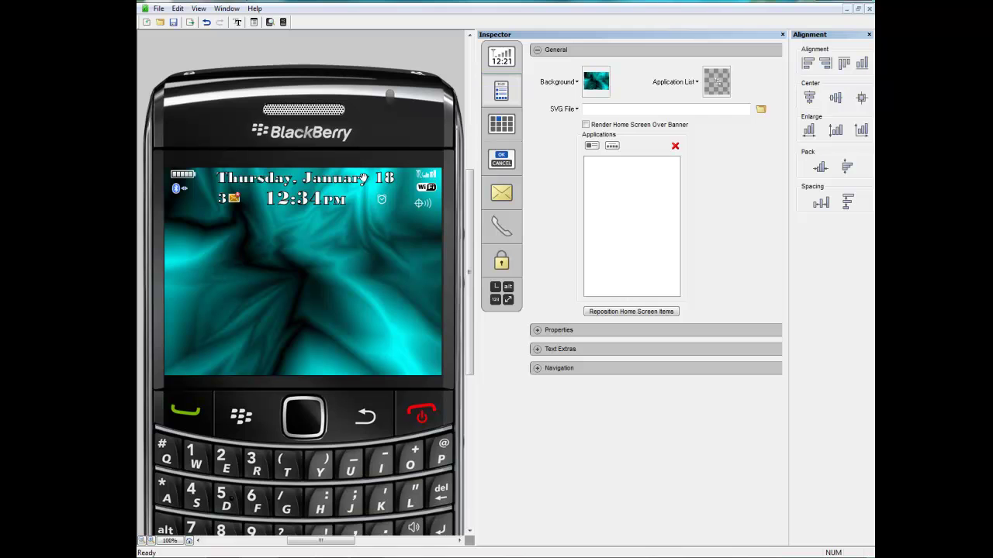
pyautogui.click(506, 270)
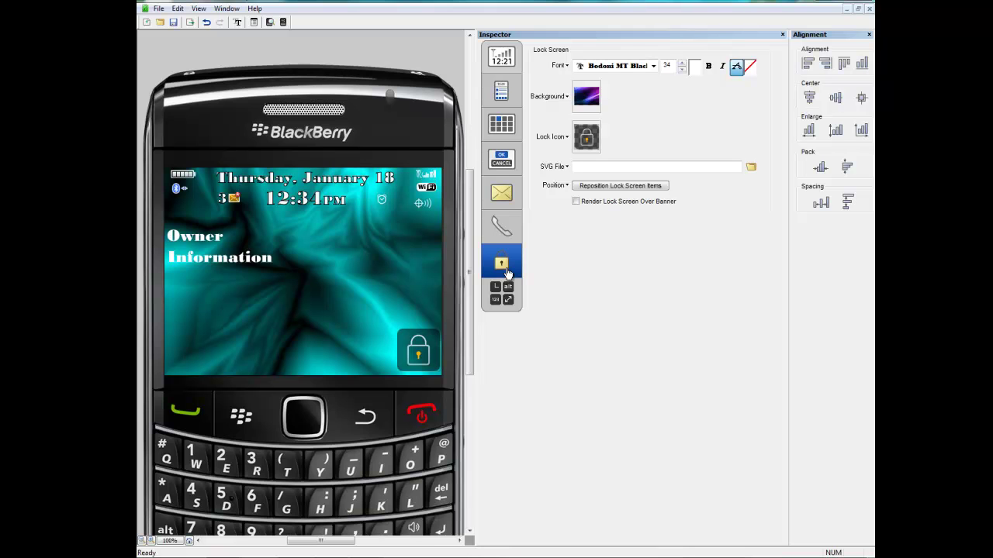
pyautogui.click(751, 69)
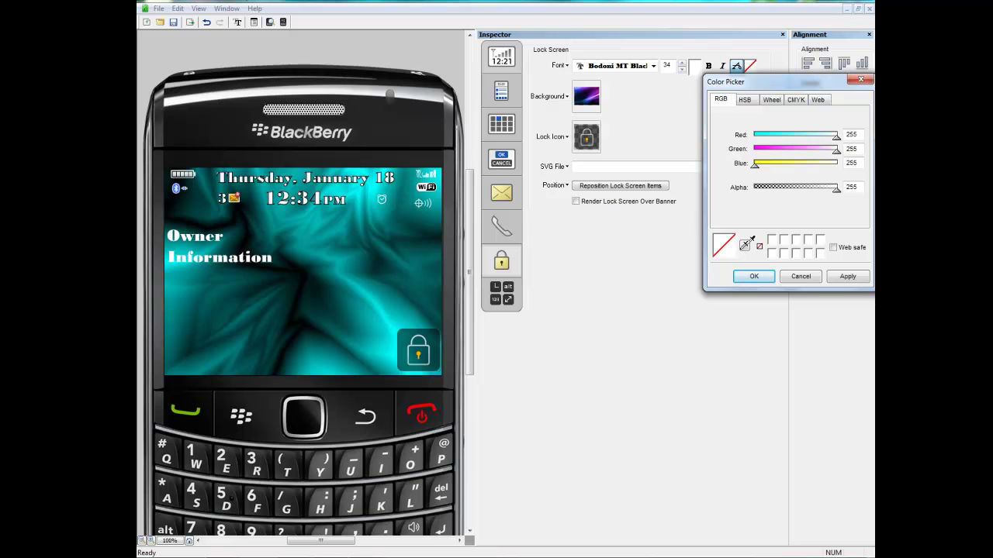
pyautogui.click(749, 241)
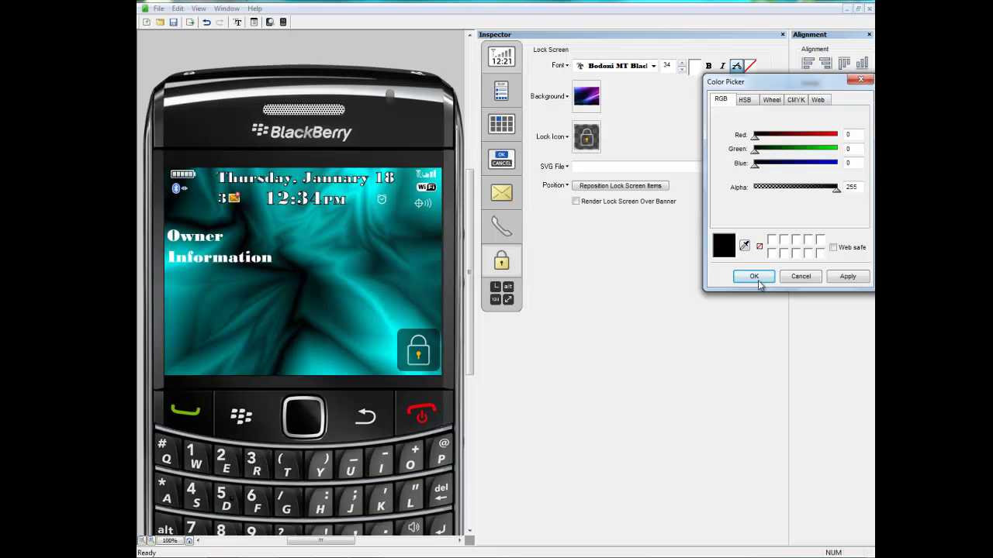
pyautogui.click(756, 279)
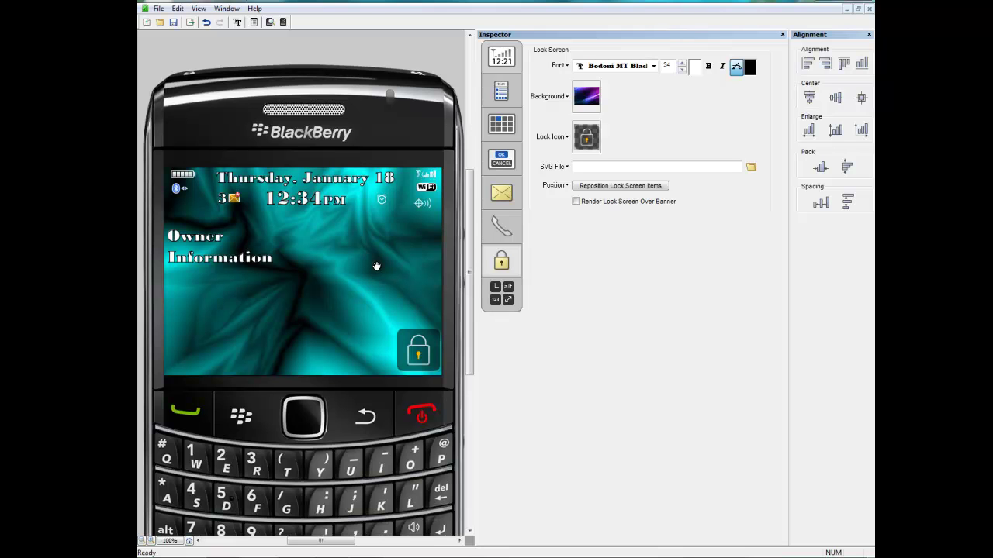
# Set the outline colour of the application banner's Time font to black (RGB 0, 0, 0)
pyautogui.click(501, 56)
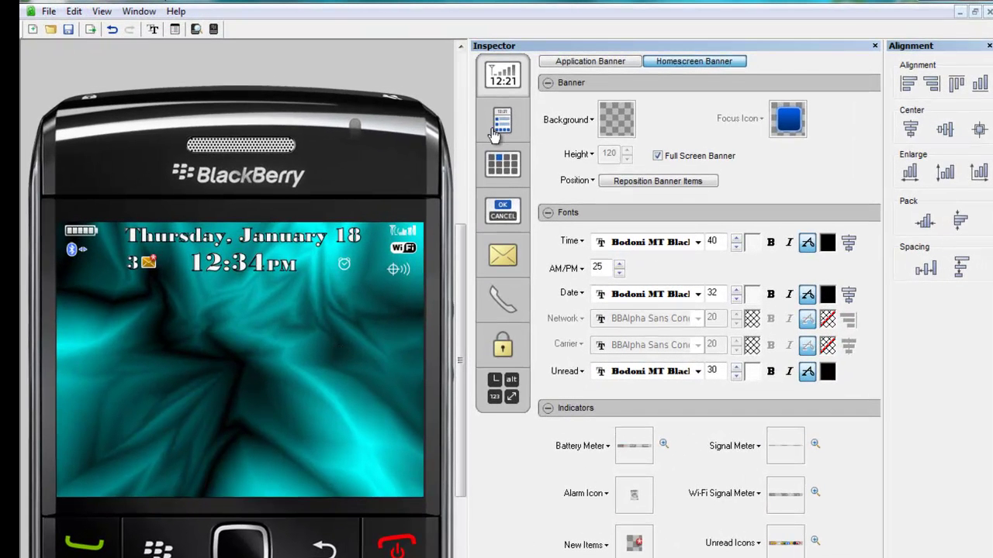
pyautogui.click(574, 60)
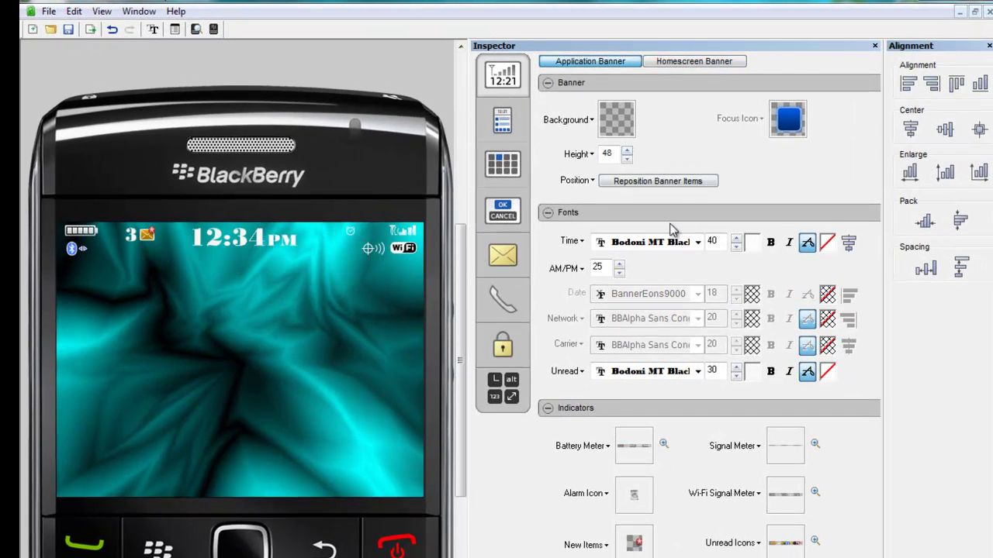
pyautogui.click(827, 242)
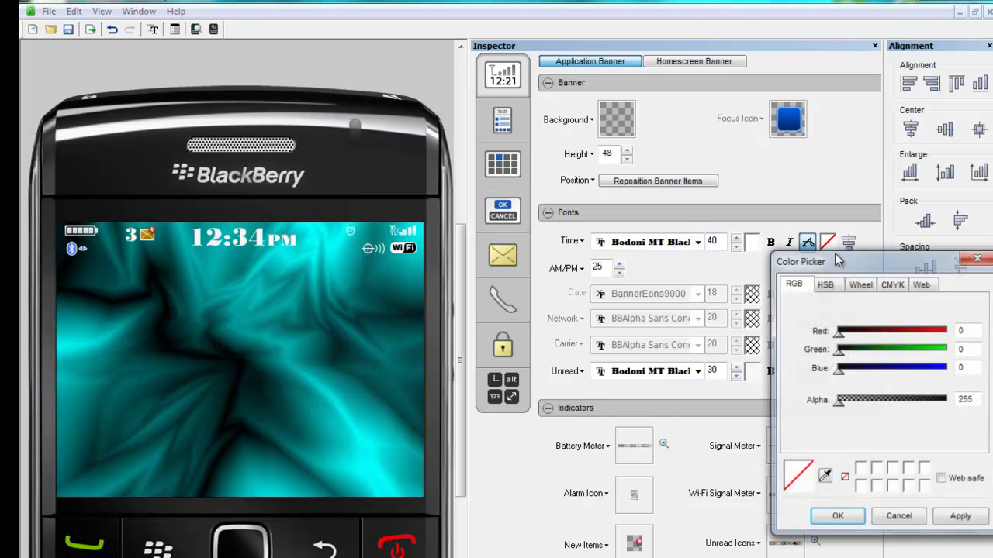
pyautogui.click(825, 476)
pyautogui.click(830, 470)
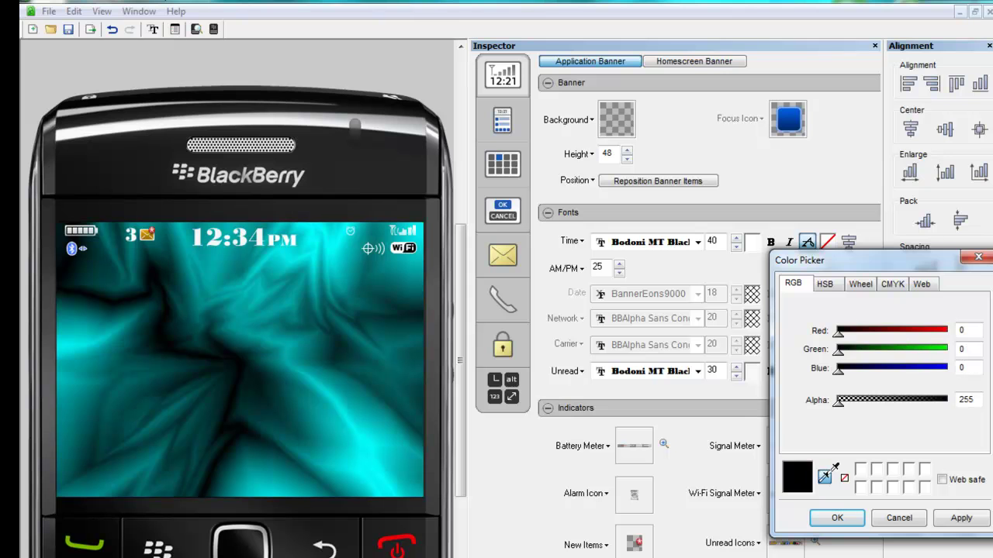
pyautogui.click(832, 518)
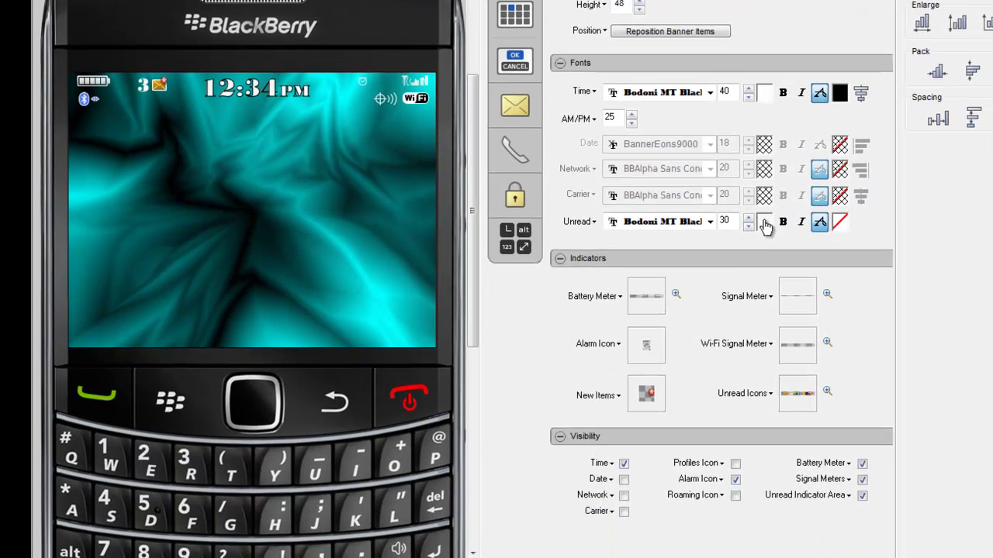
# Change the fill colour of the application banner's Unread font to black, sampled from the Time outline
pyautogui.click(765, 223)
pyautogui.click(807, 457)
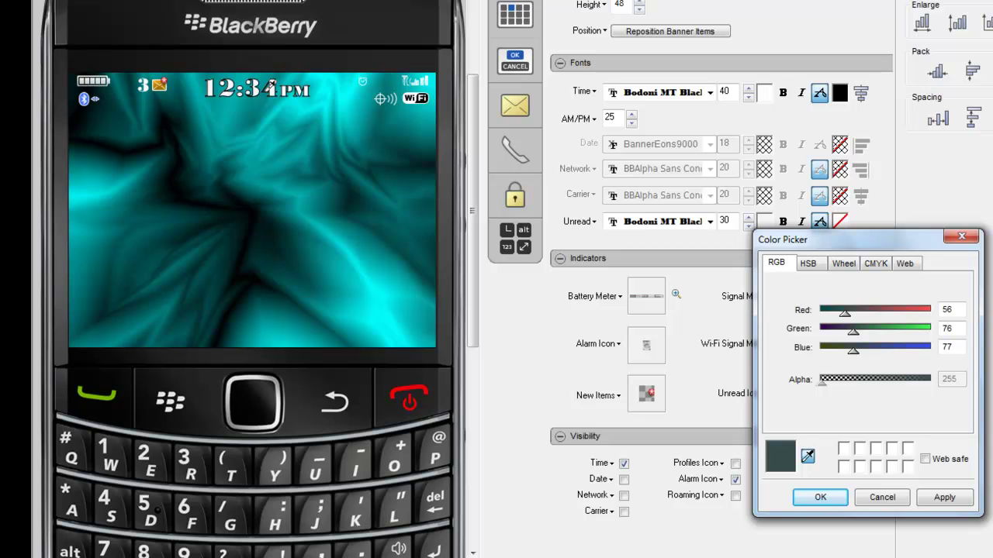
pyautogui.click(844, 98)
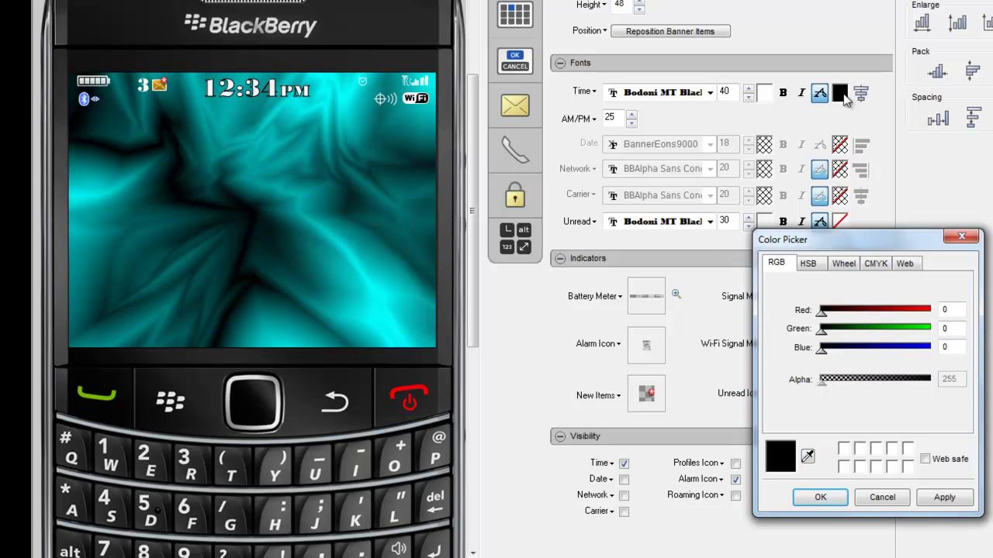
pyautogui.click(822, 502)
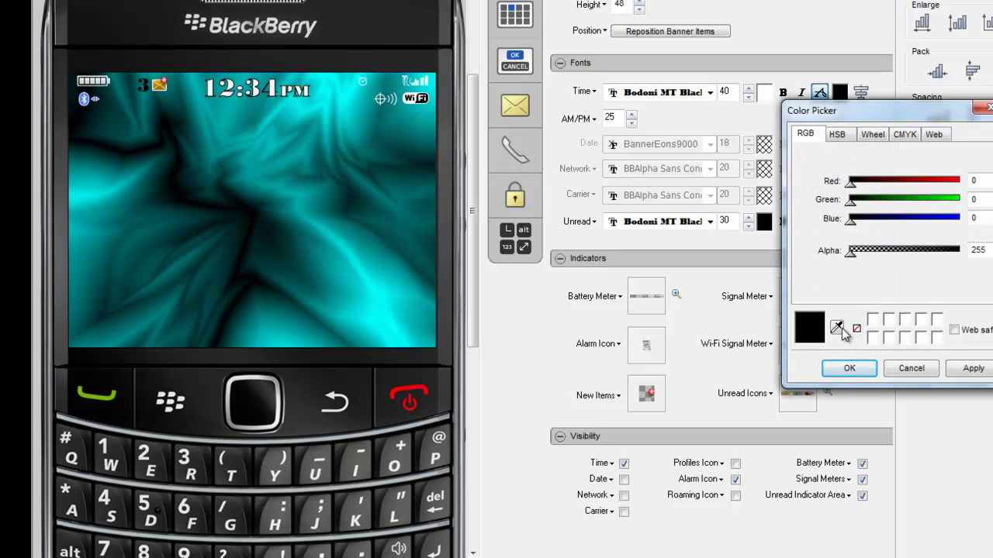
# Set the fill colour of the application banner's Unread font back to white (RGB 255, 255, 255)
pyautogui.click(909, 366)
pyautogui.click(765, 225)
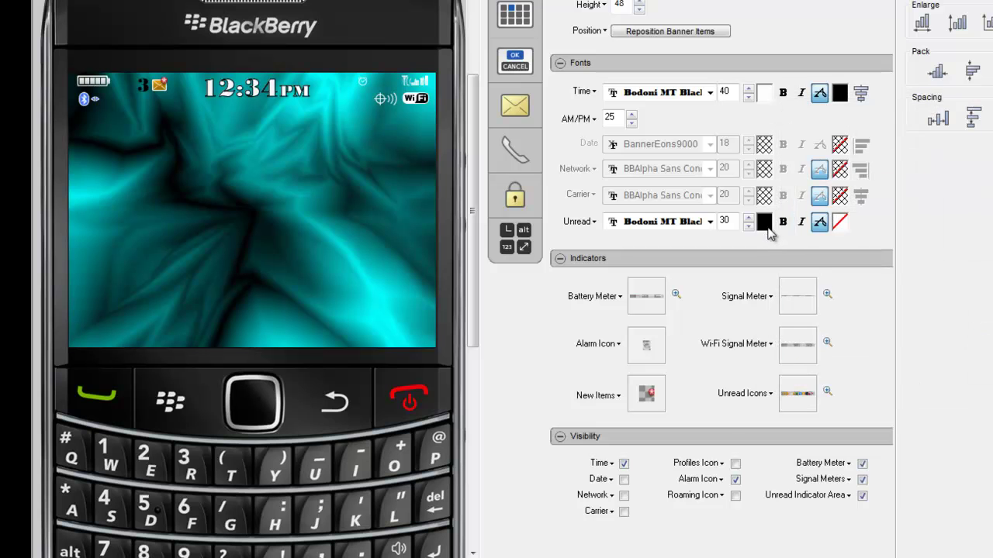
pyautogui.click(846, 453)
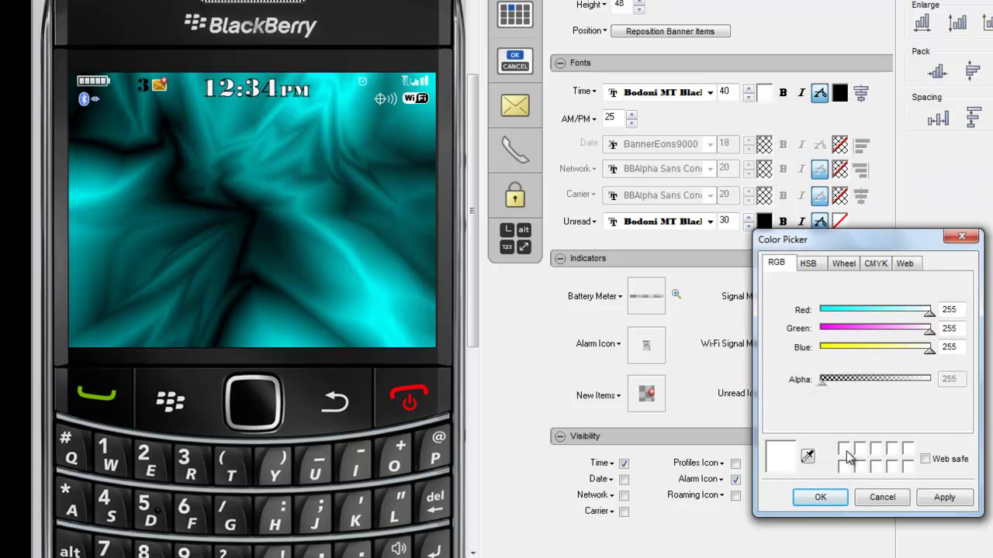
pyautogui.click(832, 500)
# Set the outline colour of the application banner's Unread font to black (RGB 0, 0, 0)
pyautogui.click(839, 223)
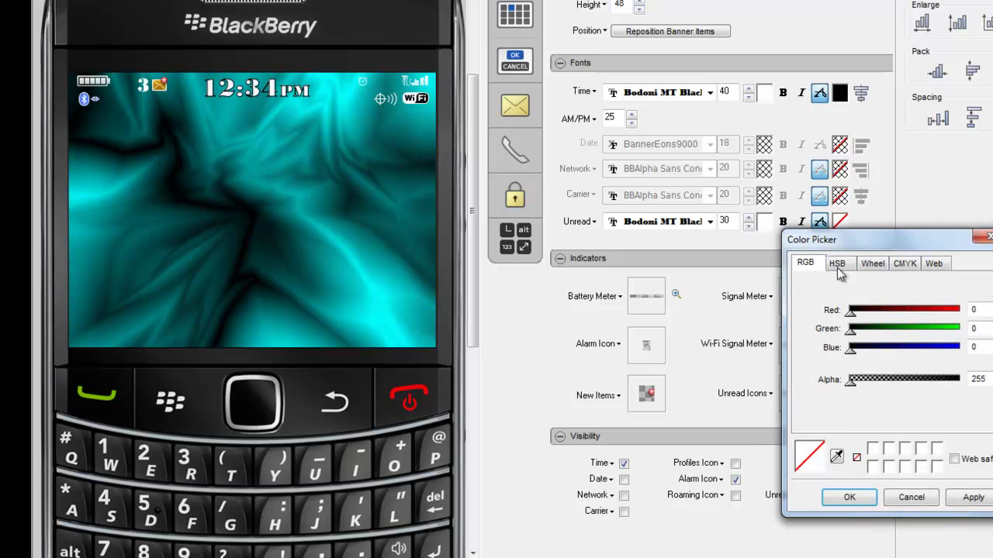
pyautogui.click(837, 457)
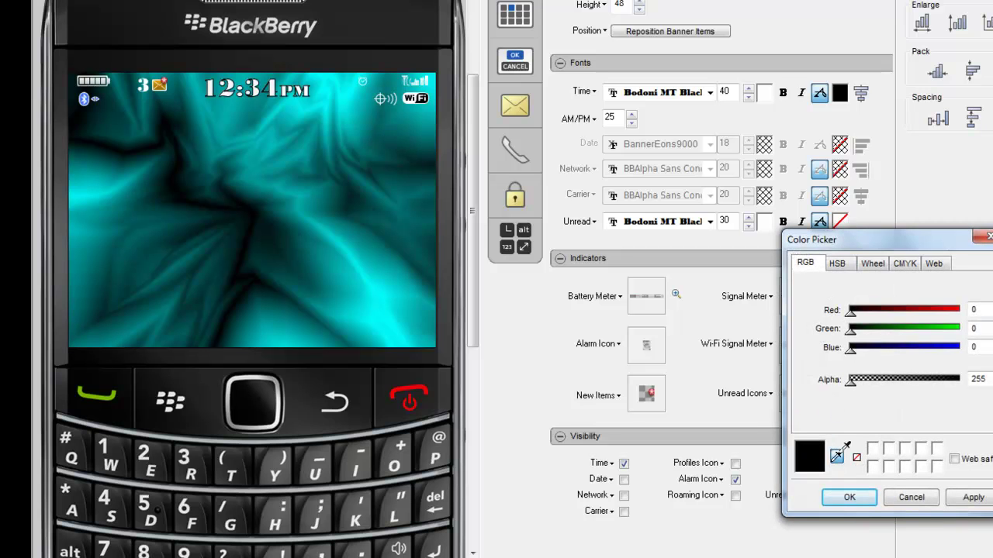
pyautogui.click(862, 498)
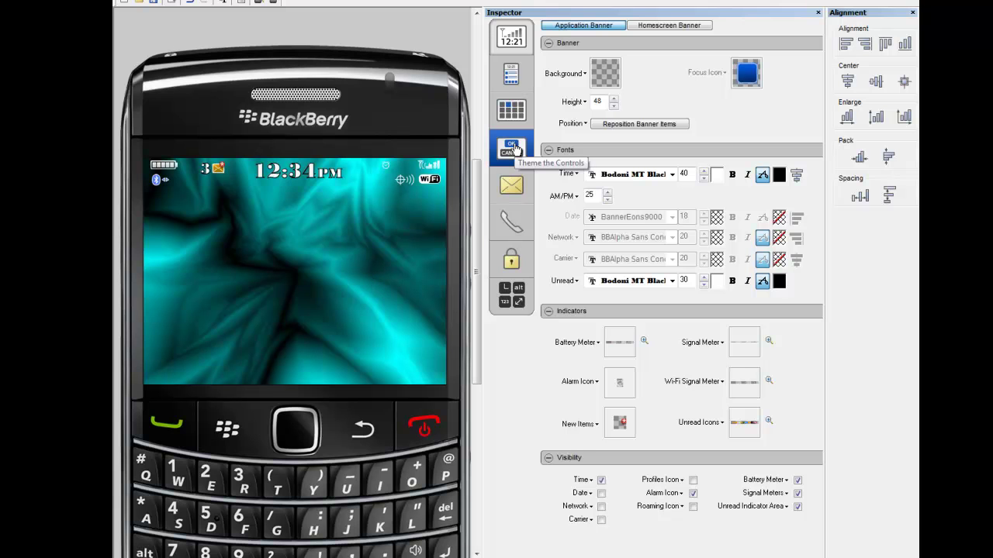
# Set the outline colour of the application list font to black (RGB 0, 0, 0)
pyautogui.click(511, 113)
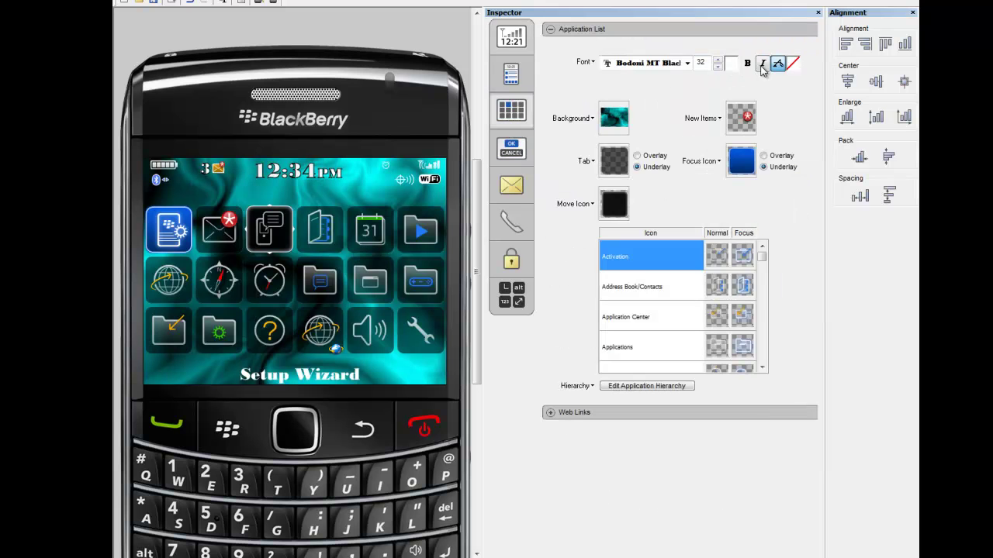
pyautogui.click(792, 65)
pyautogui.click(778, 258)
pyautogui.click(788, 289)
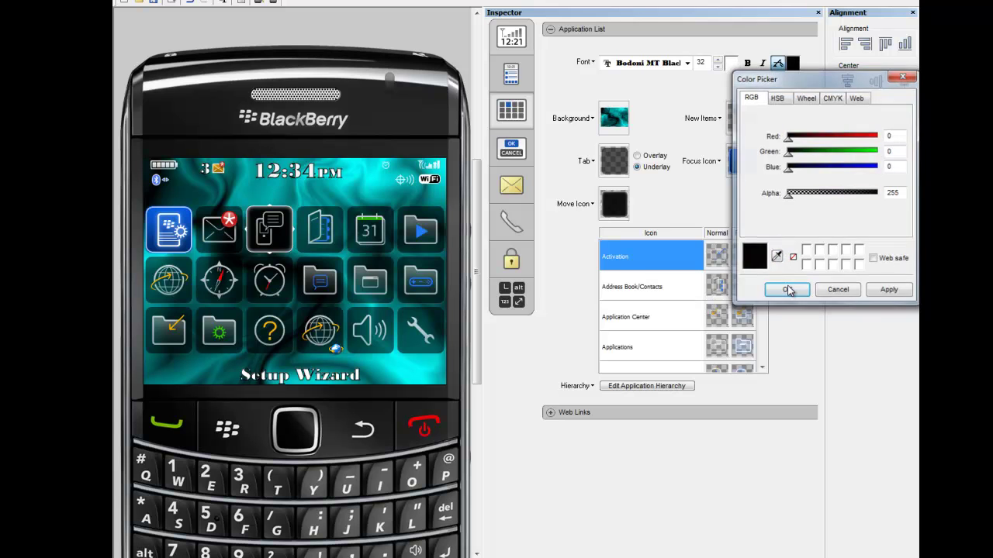
# Set the outline colour of the My Number font on the active call screen to black
pyautogui.click(510, 227)
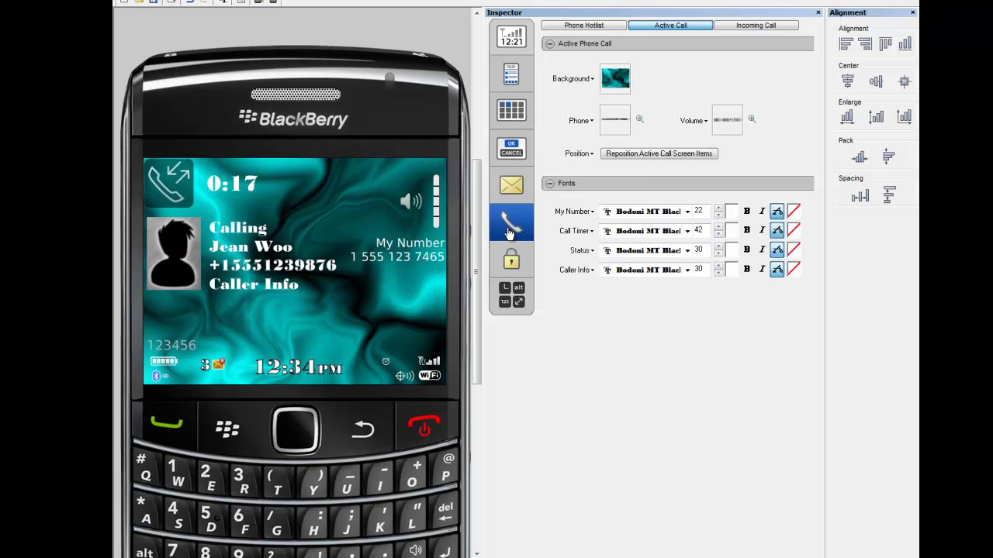
pyautogui.click(794, 211)
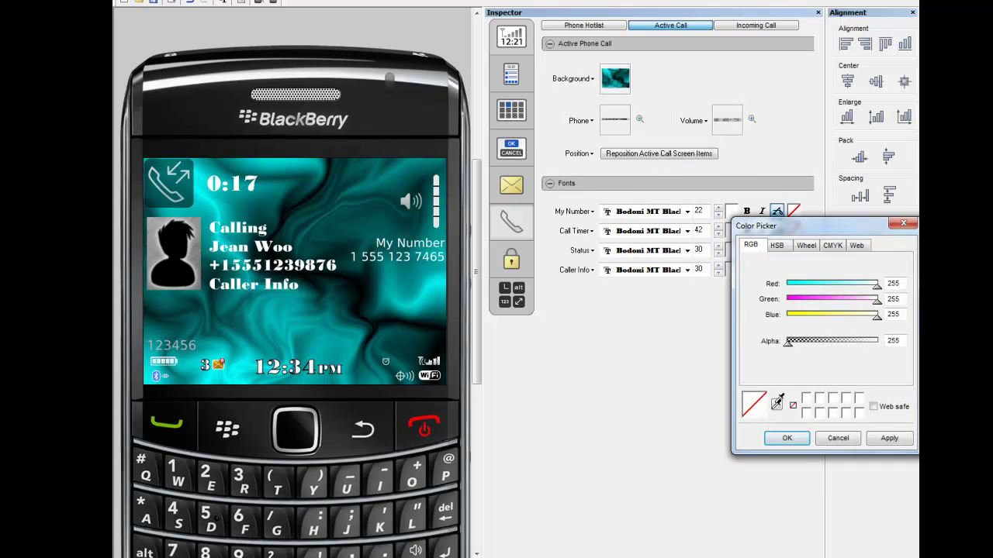
pyautogui.click(777, 404)
pyautogui.click(787, 439)
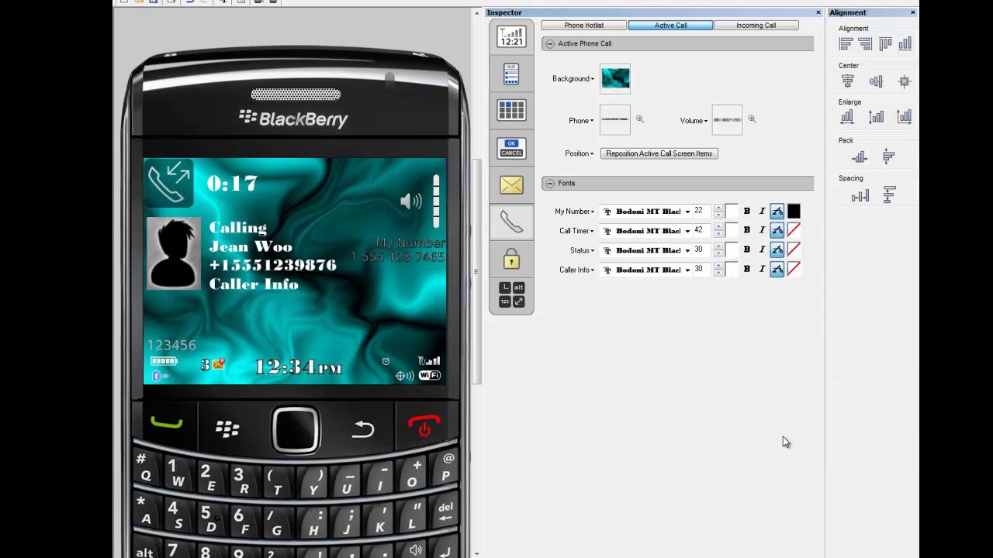
# Give the active call screen's Call Timer font a black outline by sampling the My Number outline colour
pyautogui.click(793, 230)
pyautogui.click(778, 422)
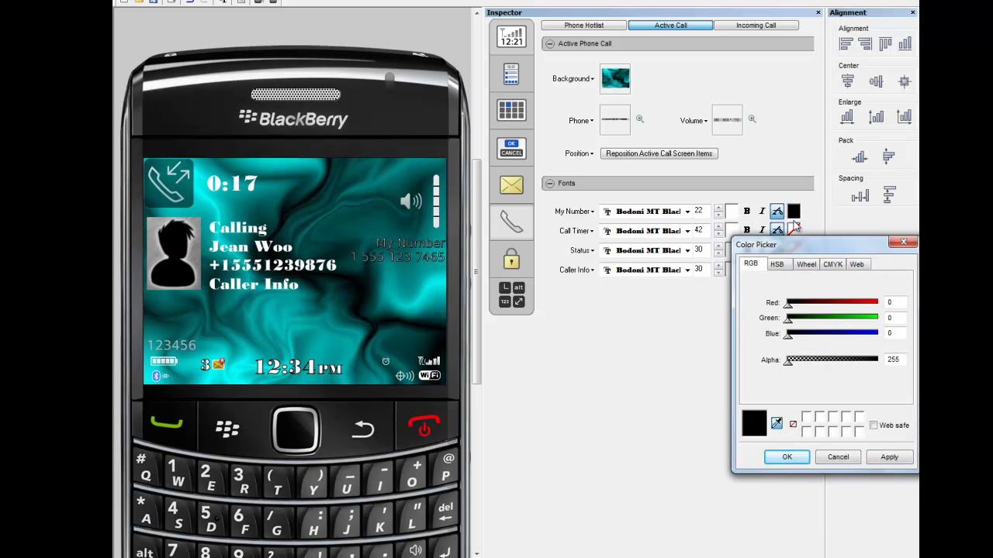
pyautogui.press('Return')
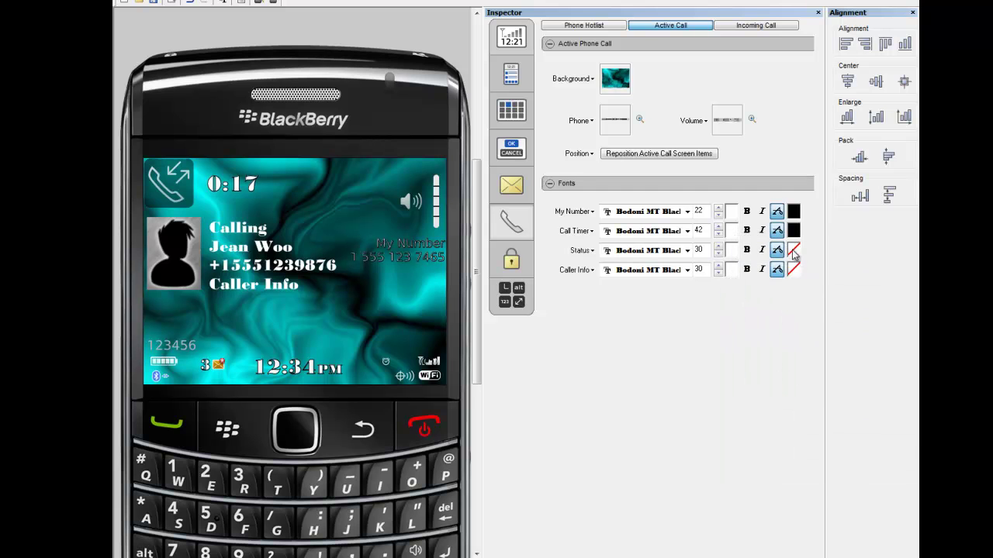
# Give the active call screen's Status font a black outline by sampling the Call Timer outline colour
pyautogui.click(793, 249)
pyautogui.click(777, 442)
pyautogui.click(793, 229)
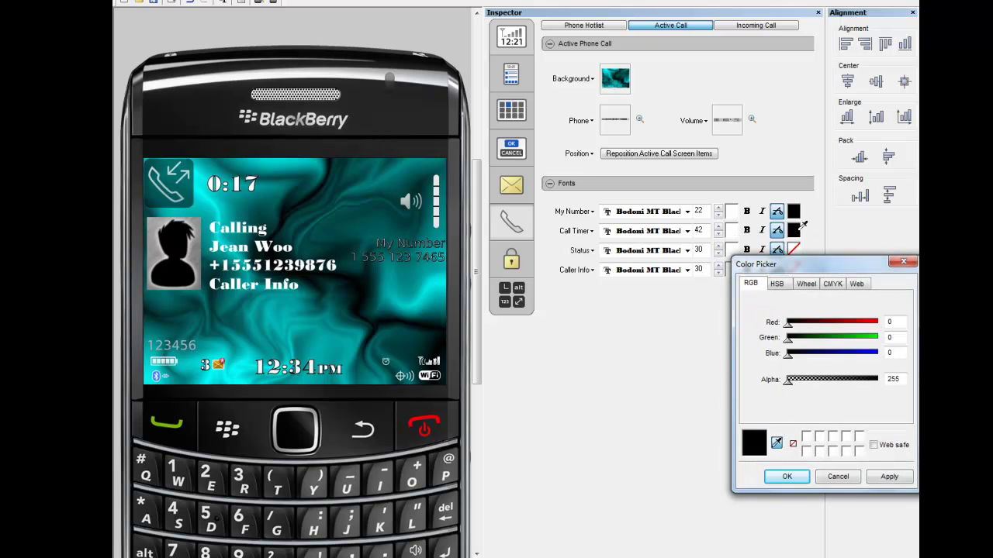
pyautogui.click(785, 478)
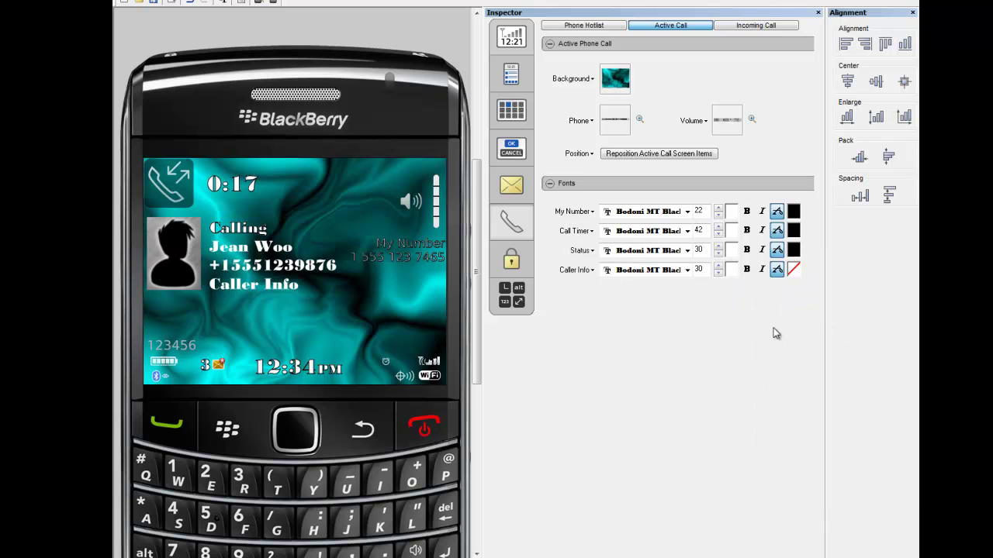
# Give the active call screen's Caller Info font a black outline by sampling the Status outline colour
pyautogui.click(793, 270)
pyautogui.click(777, 460)
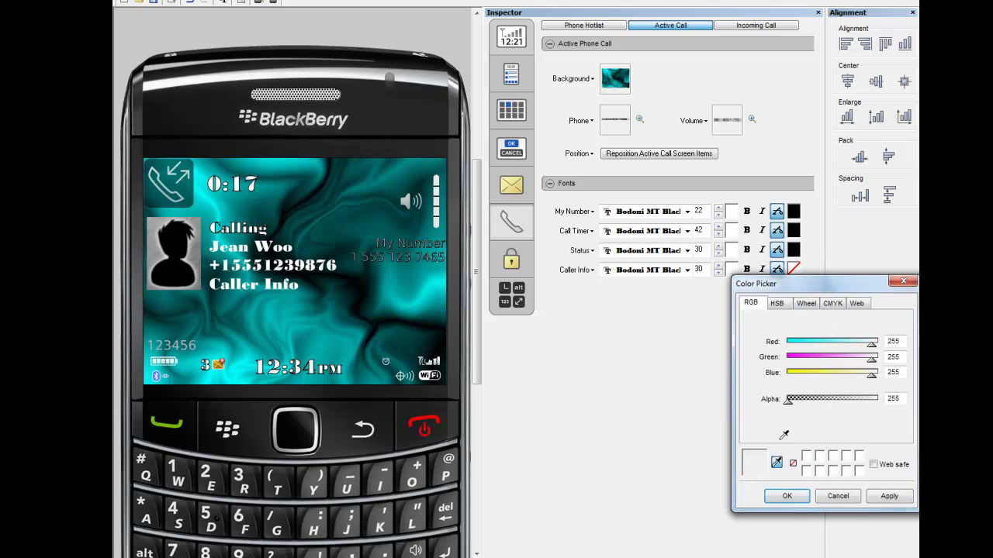
pyautogui.click(795, 255)
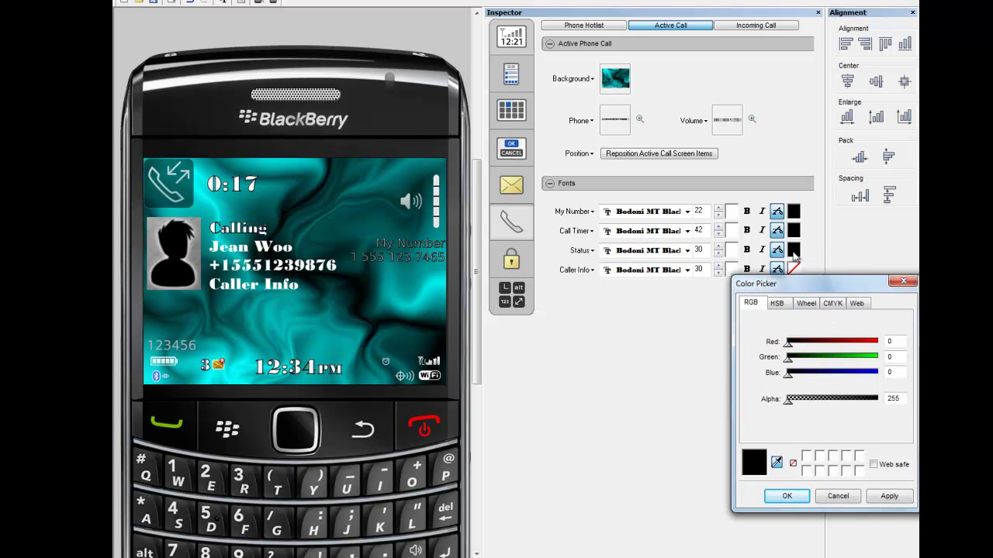
pyautogui.click(787, 496)
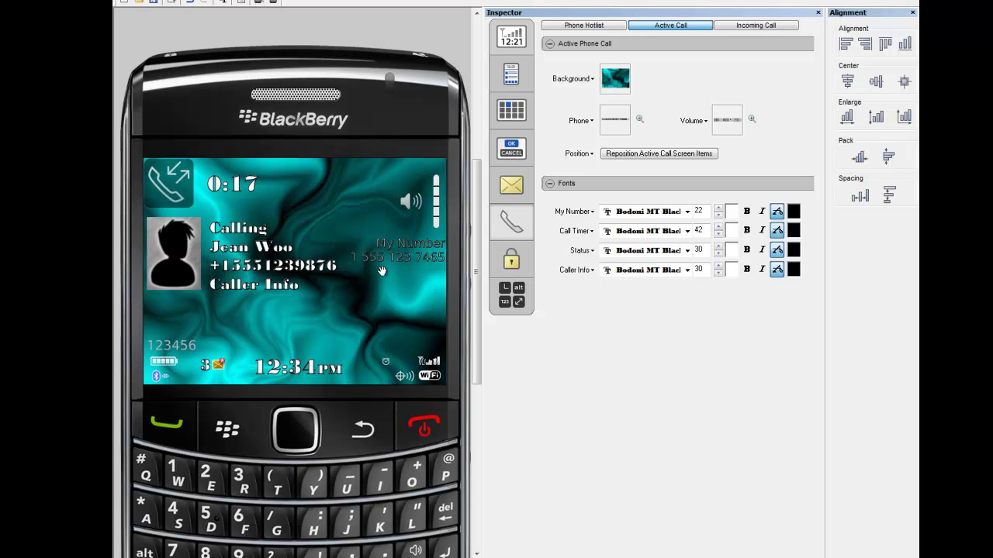
# Try the Caller Info font with no outline colour for comparison and restore its black outline
pyautogui.click(795, 270)
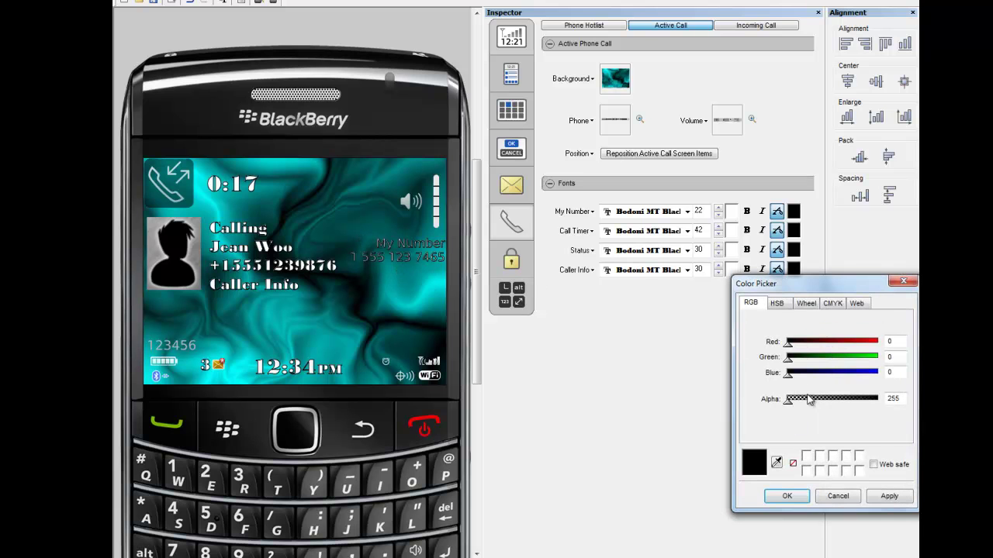
pyautogui.click(793, 463)
pyautogui.click(785, 495)
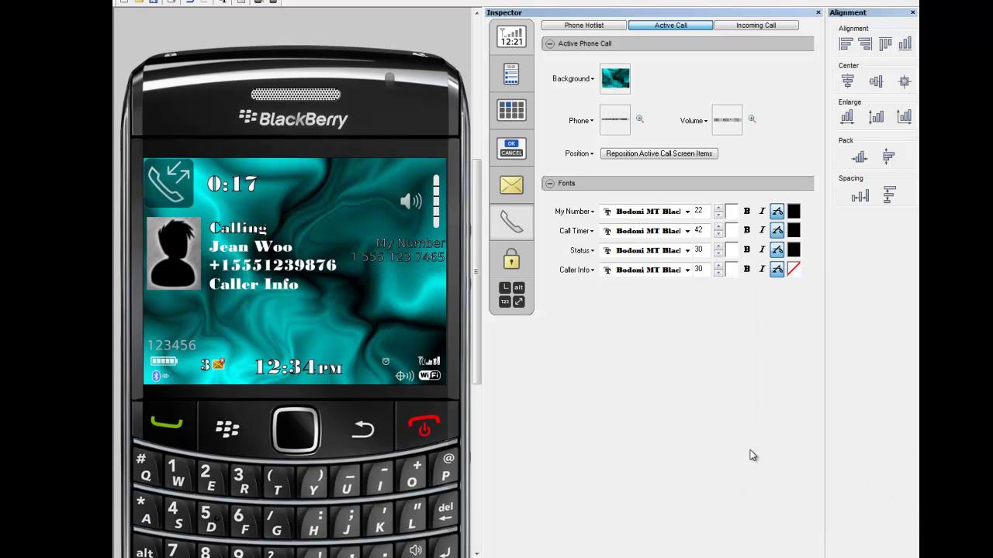
pyautogui.click(792, 270)
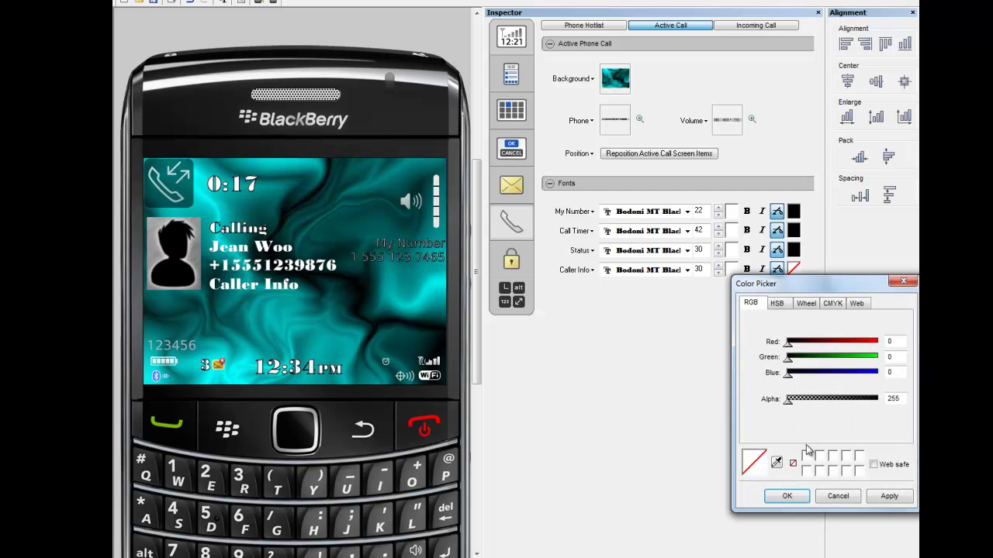
pyautogui.click(778, 463)
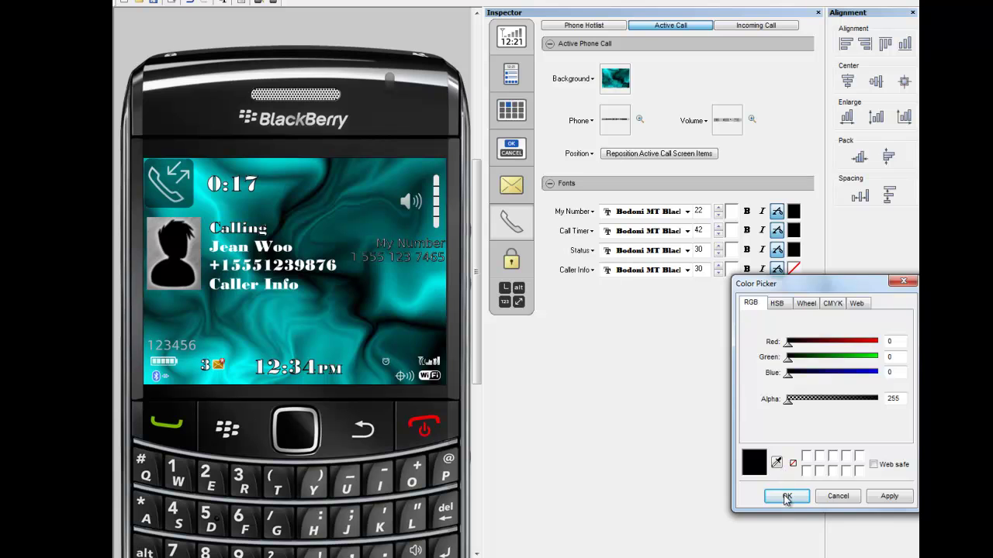
pyautogui.click(786, 495)
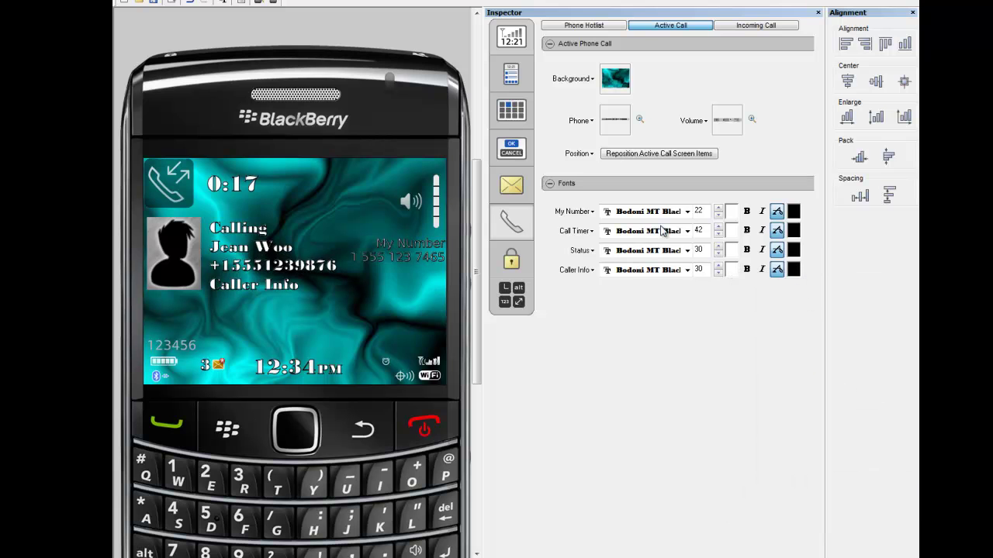
# Remove the outline colour from the My Number font on the active call screen
pyautogui.click(794, 211)
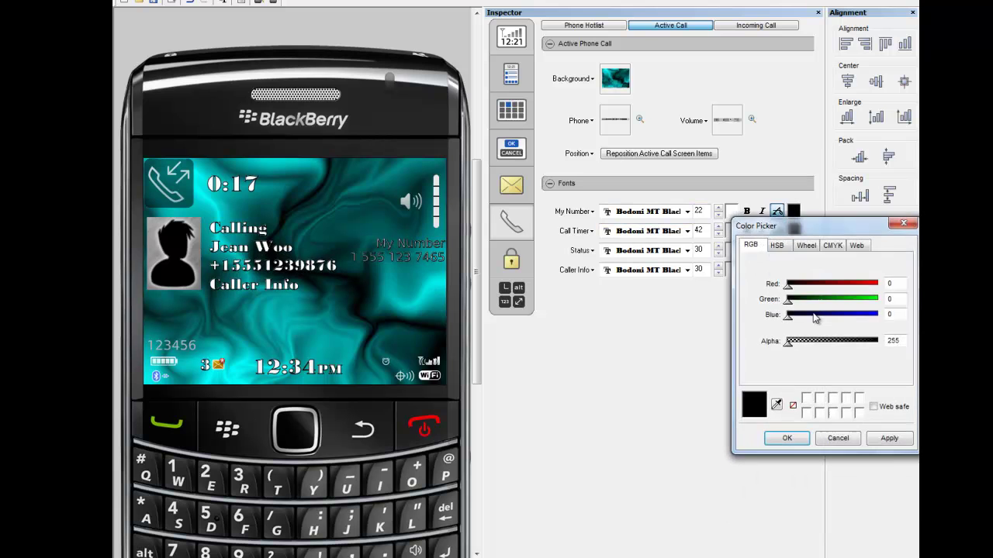
pyautogui.click(794, 408)
pyautogui.click(786, 438)
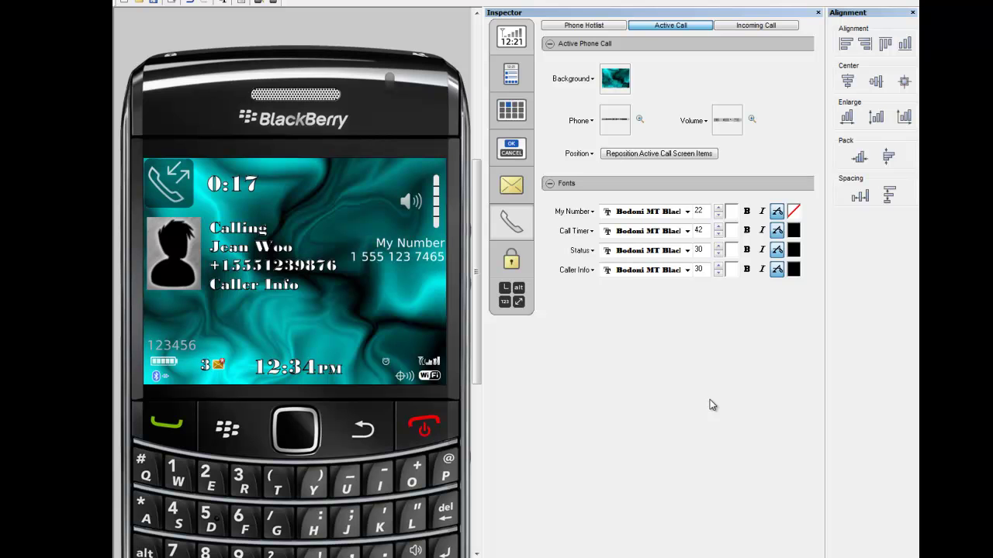
# Review the text outlines on the lock, phone, message, dialog, application list and home screens
pyautogui.click(513, 273)
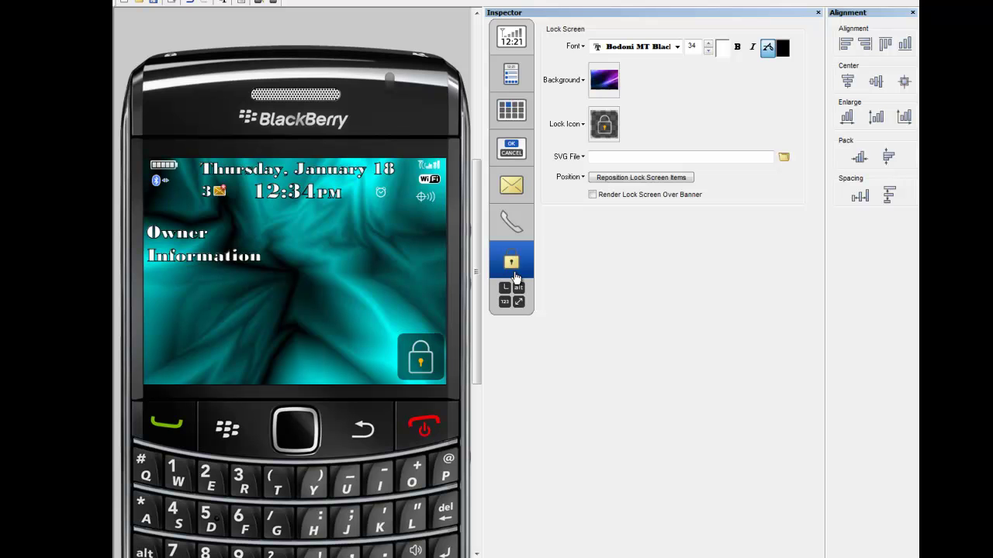
pyautogui.click(511, 222)
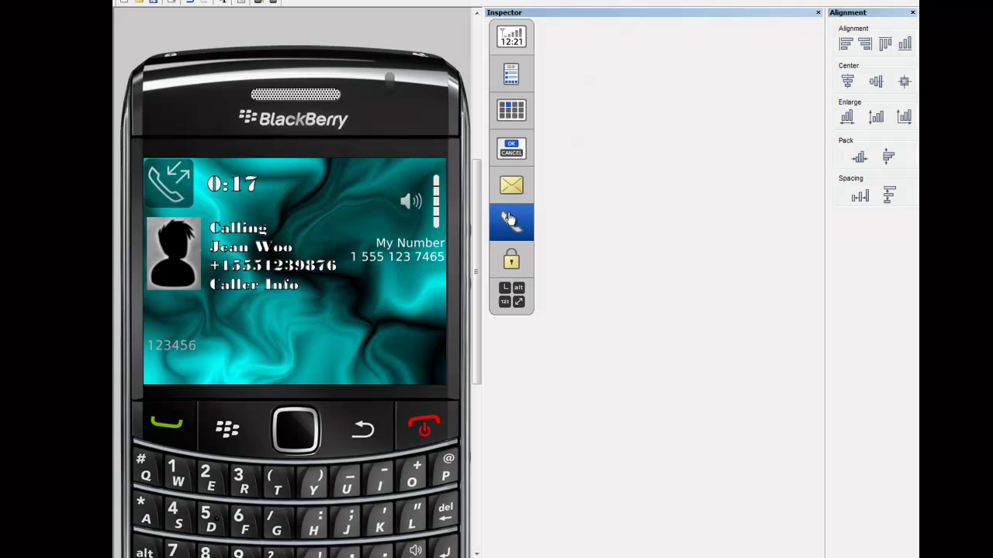
pyautogui.click(511, 189)
pyautogui.click(511, 148)
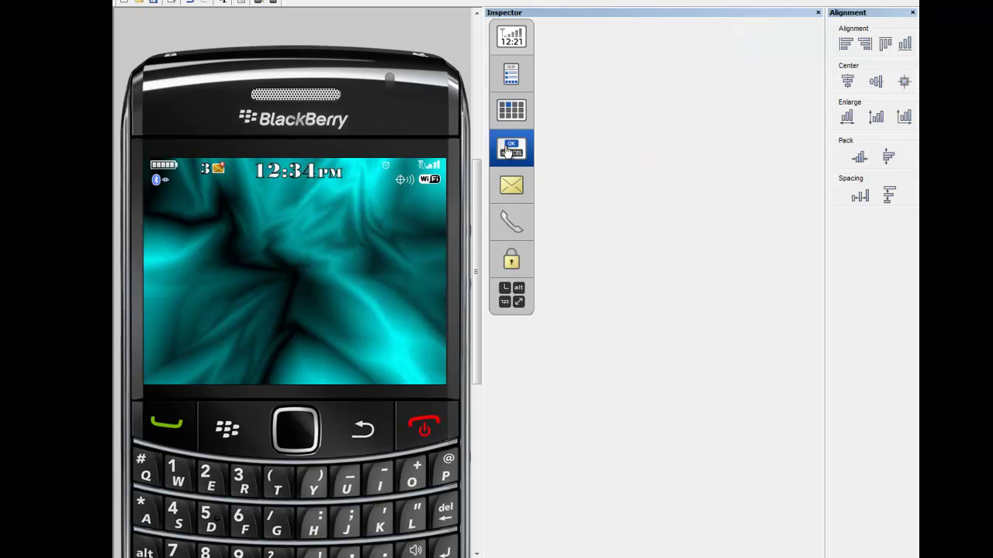
pyautogui.click(511, 113)
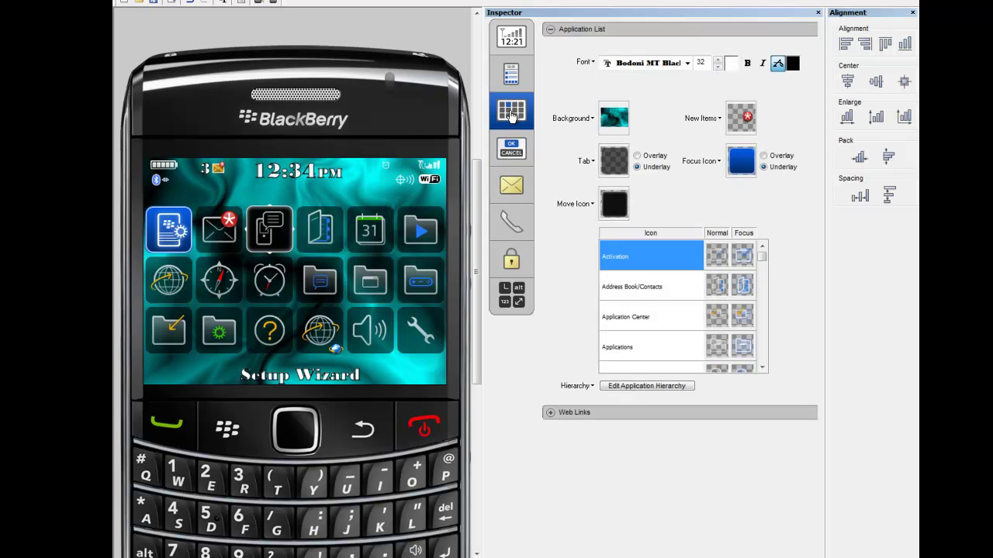
pyautogui.click(508, 82)
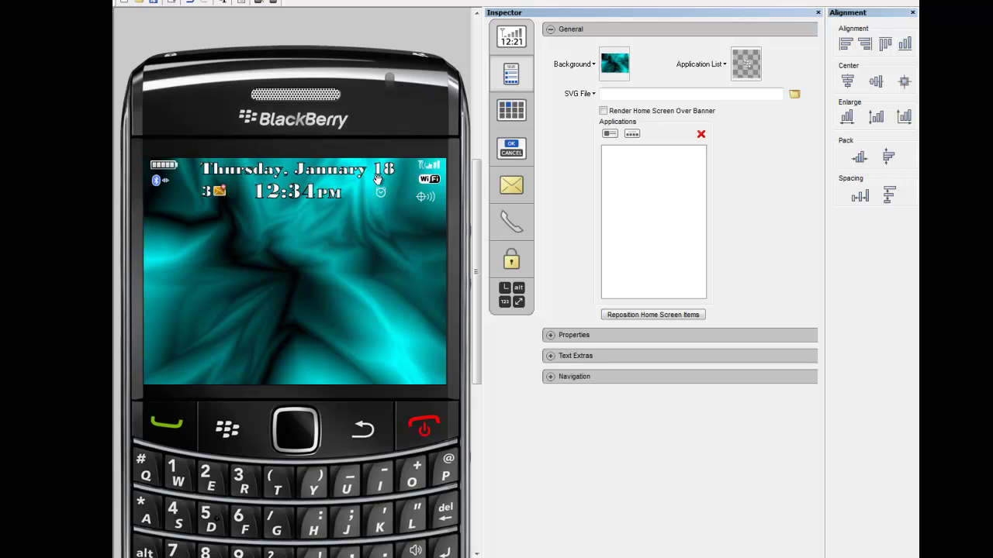
# Examine the repositionable items on the active call screen and the fonts of the incoming call screen
pyautogui.click(512, 221)
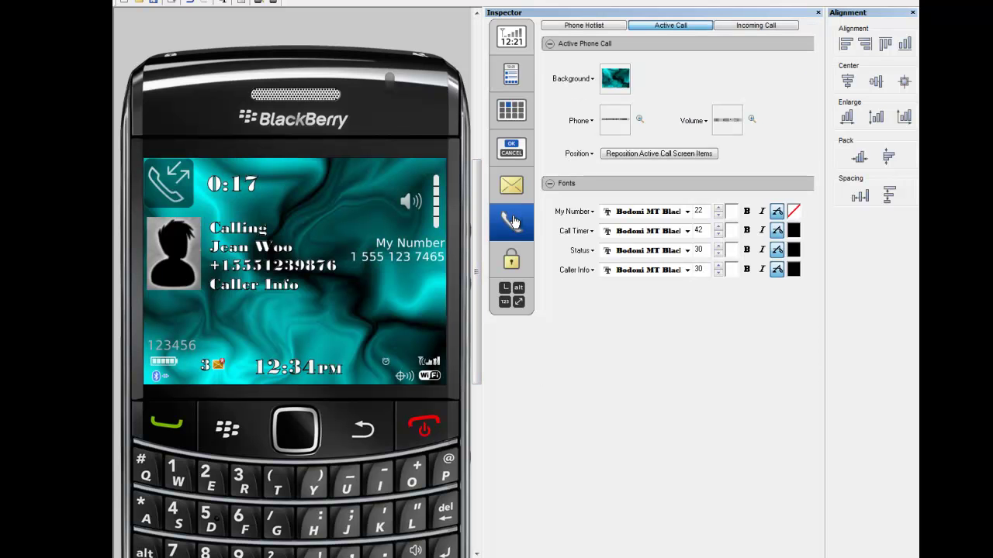
pyautogui.click(676, 155)
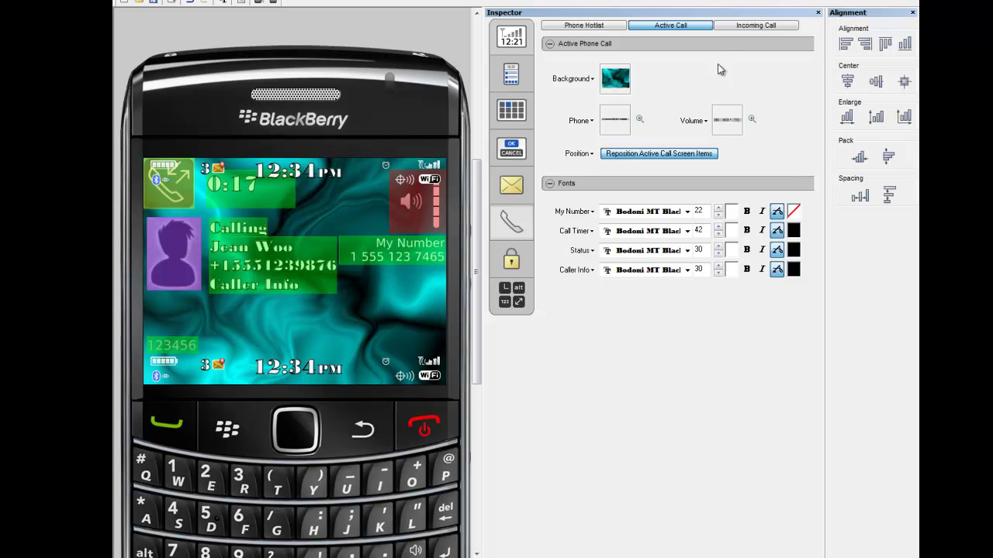
pyautogui.click(764, 25)
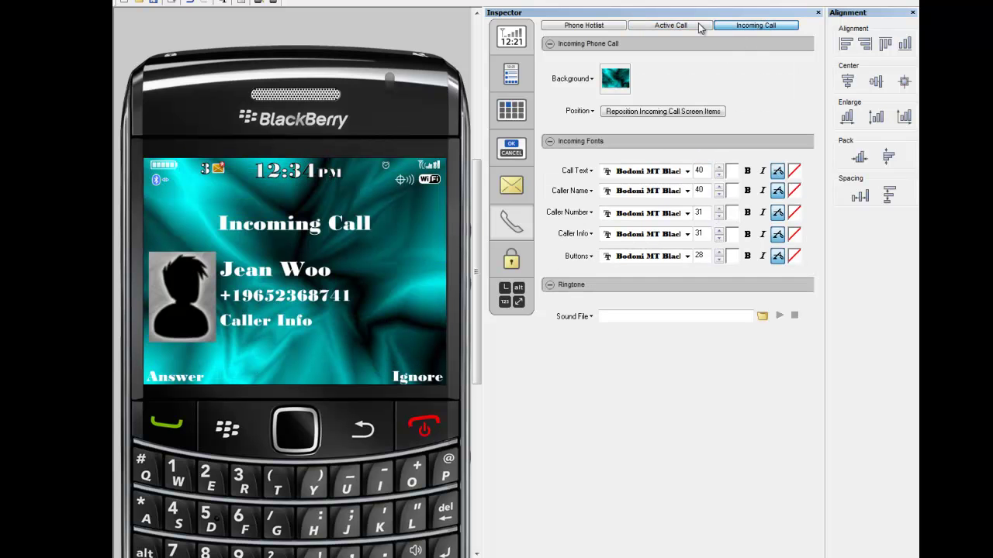
pyautogui.click(664, 29)
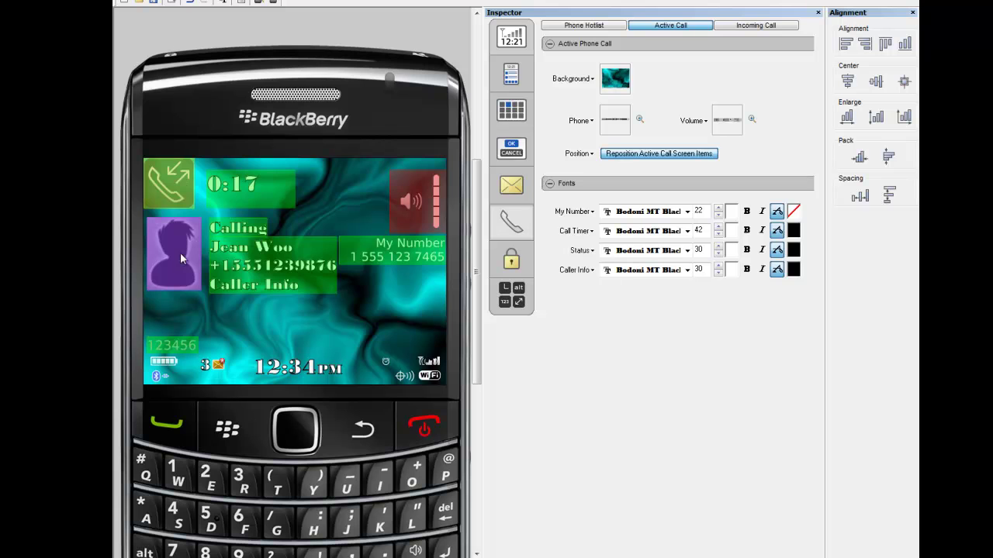
pyautogui.click(643, 154)
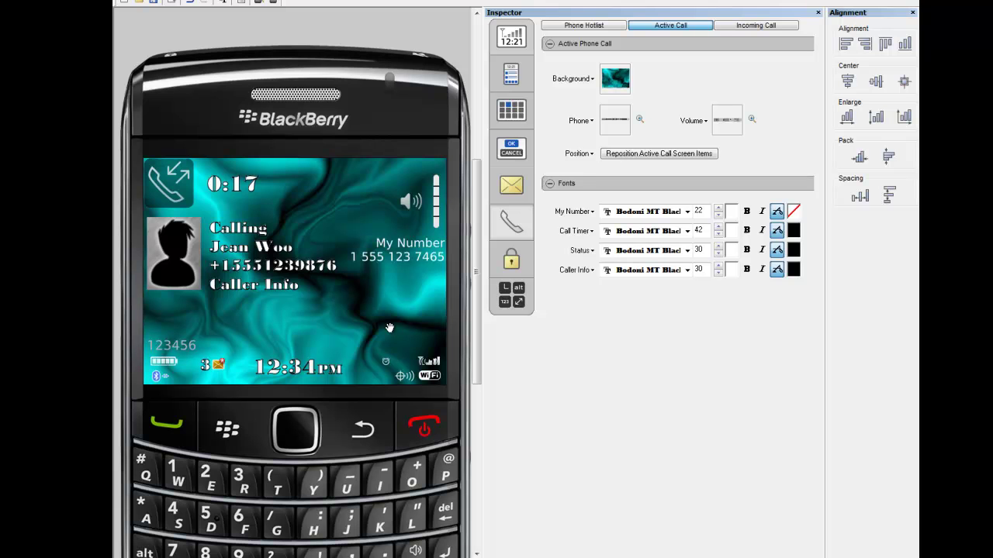
# Replace the Tab image of the application list screen with the transparent Trans Icon.png
pyautogui.click(519, 37)
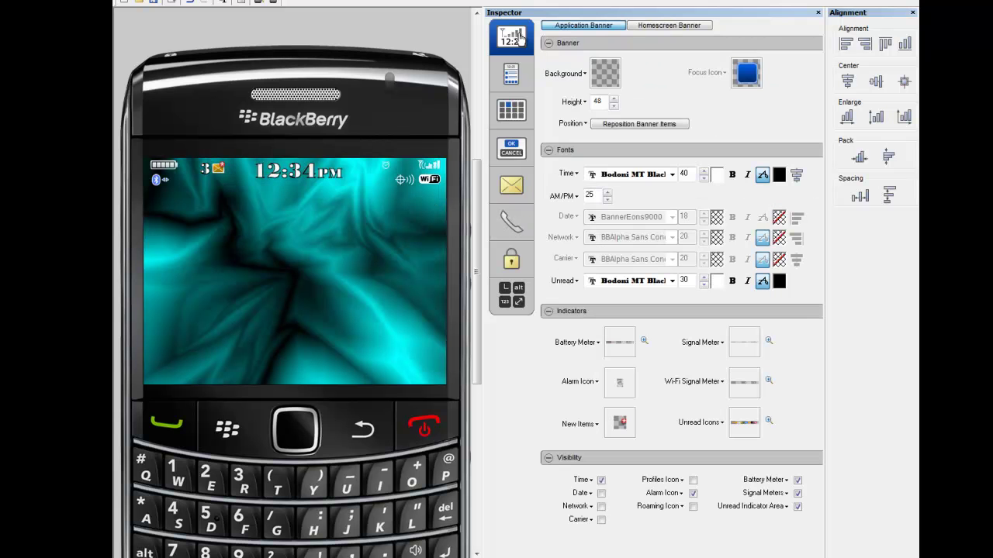
pyautogui.click(512, 77)
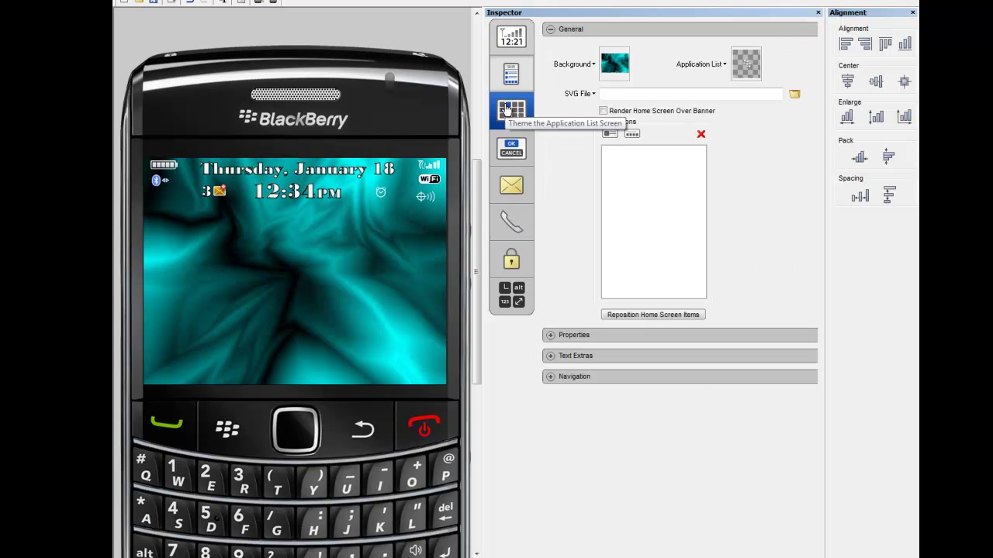
pyautogui.click(508, 111)
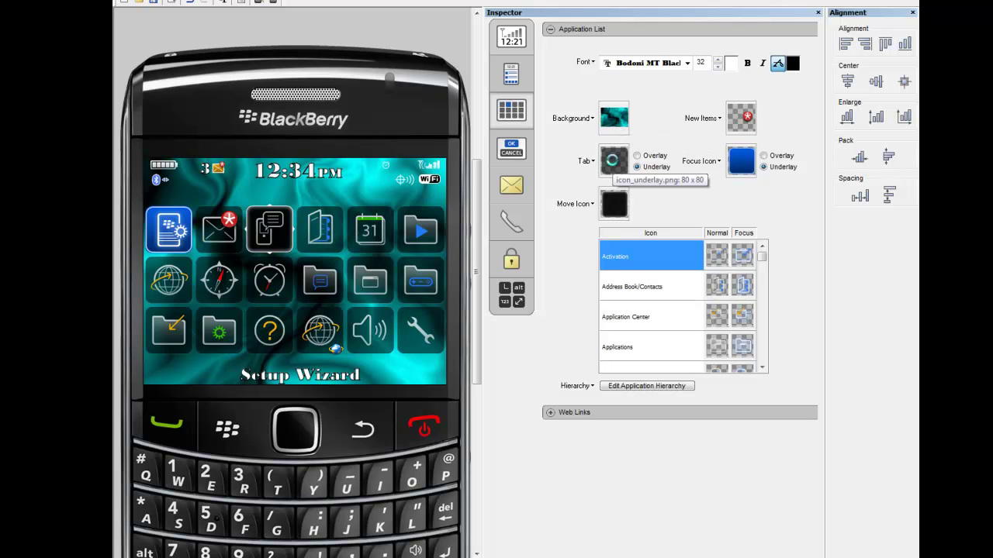
pyautogui.click(614, 164)
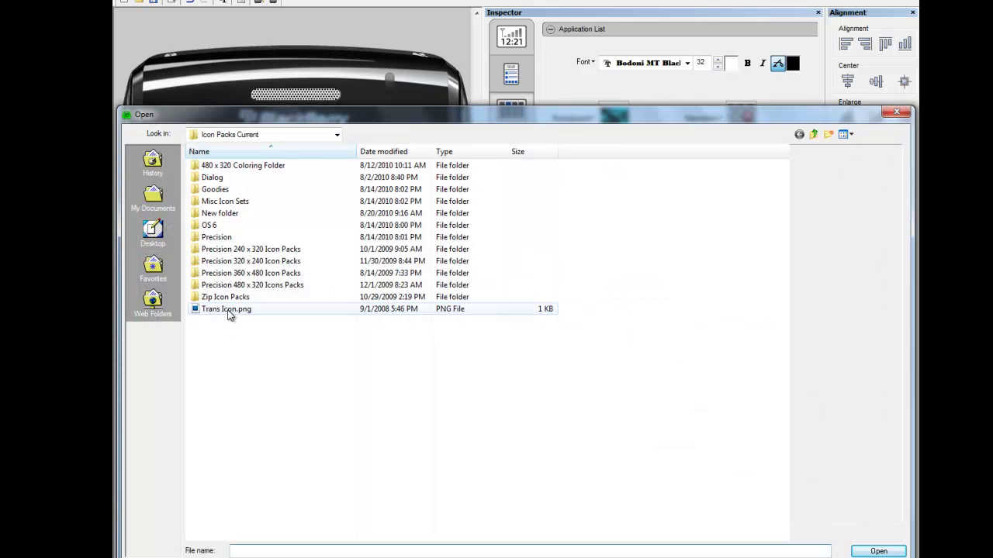
pyautogui.doubleClick(226, 308)
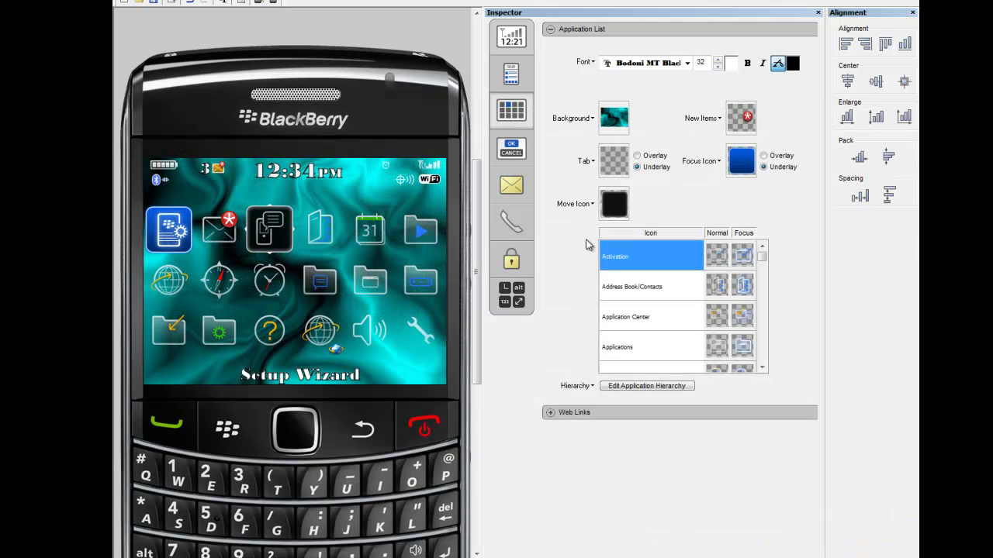
# Replace the application list's Focus Icon and Move Icon images with the transparent Trans Icon.png
pyautogui.click(746, 163)
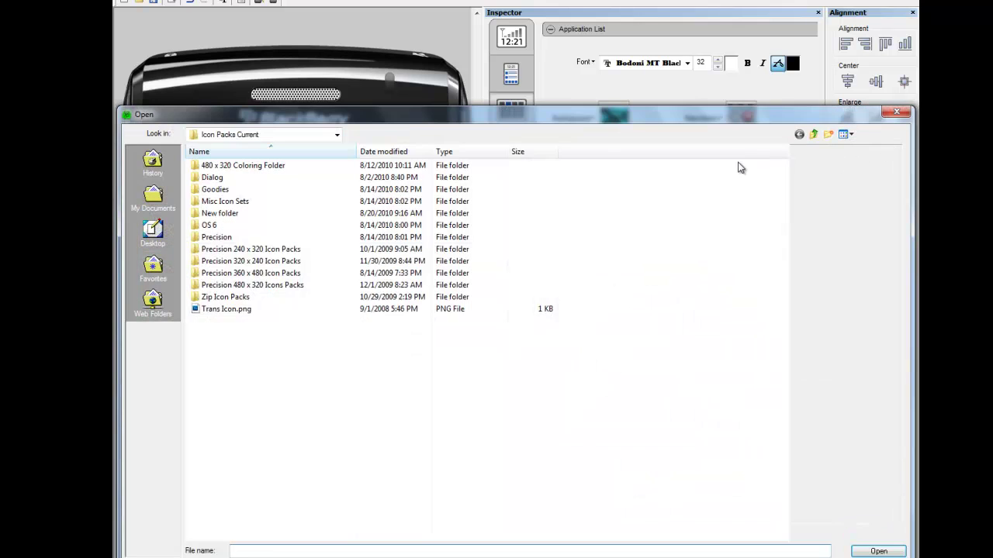
pyautogui.doubleClick(232, 310)
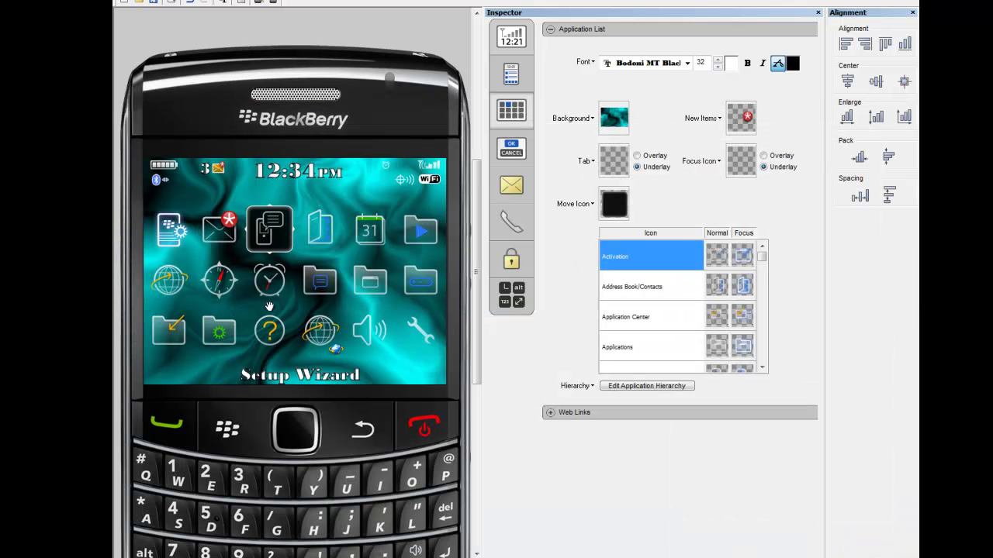
pyautogui.click(615, 206)
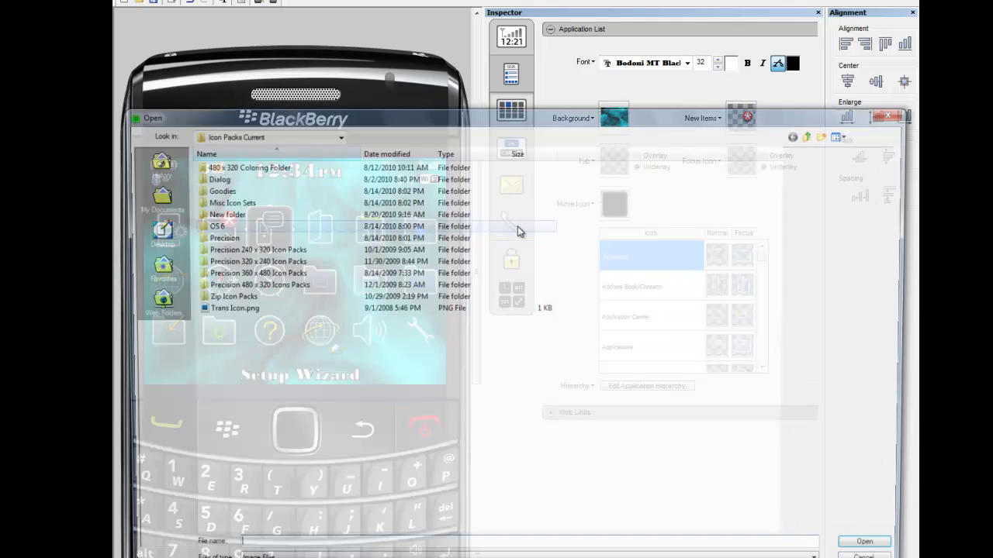
pyautogui.doubleClick(240, 310)
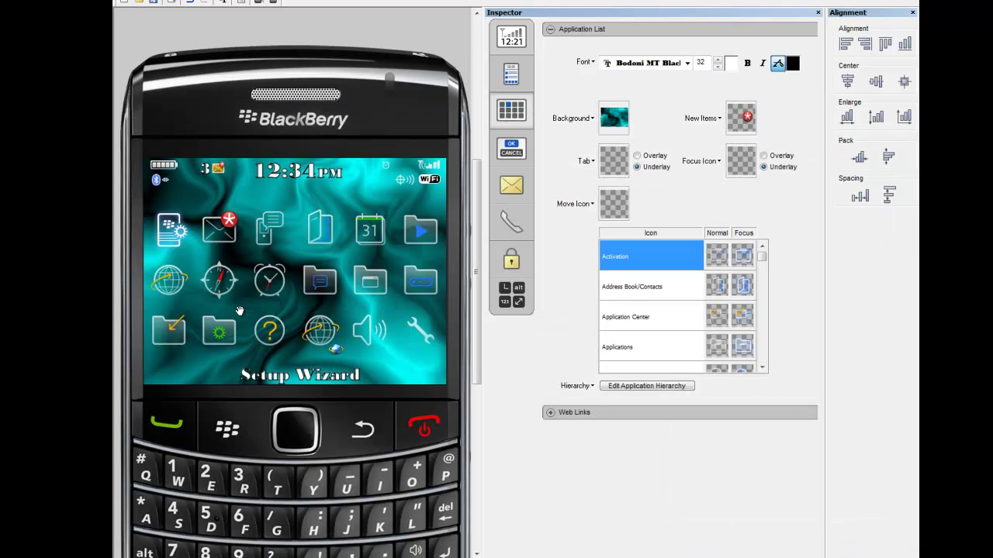